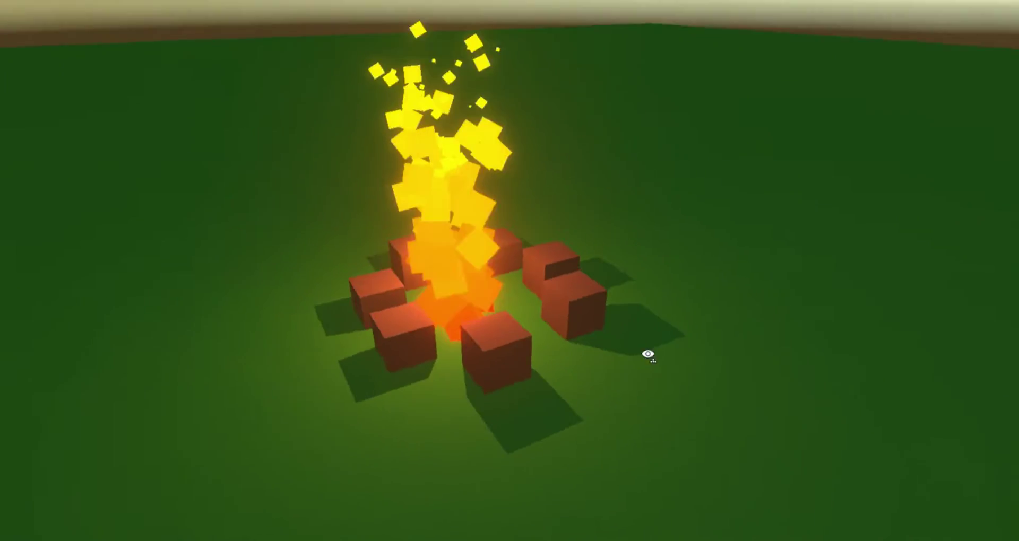
{"action": "key", "text": "a"}
{"action": "right_click_drag", "start_coordinate": [648, 354], "coordinate": [1018, 355]}
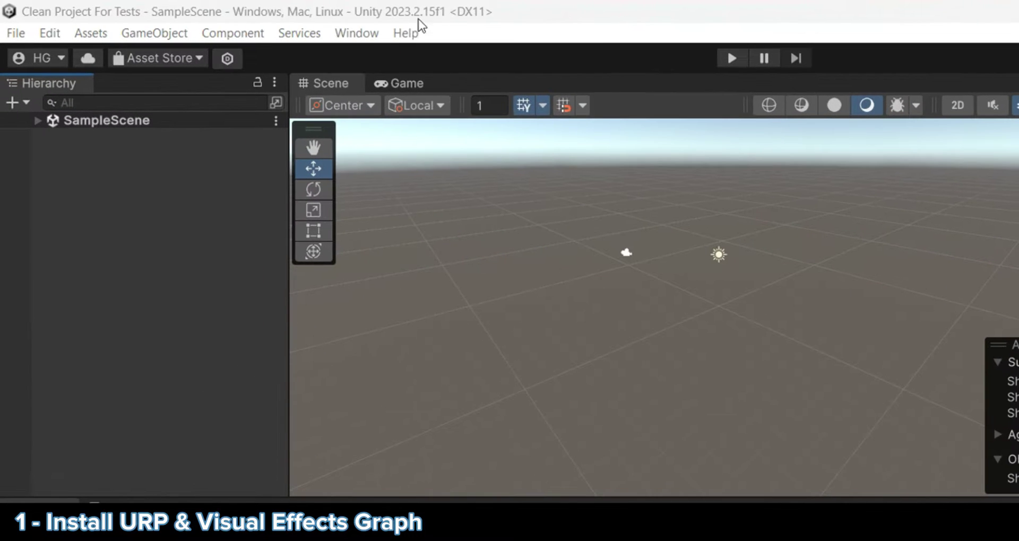
Find the Universal RP package in the Unity Registry and install it
{"action": "left_click", "coordinate": [237, 25]}
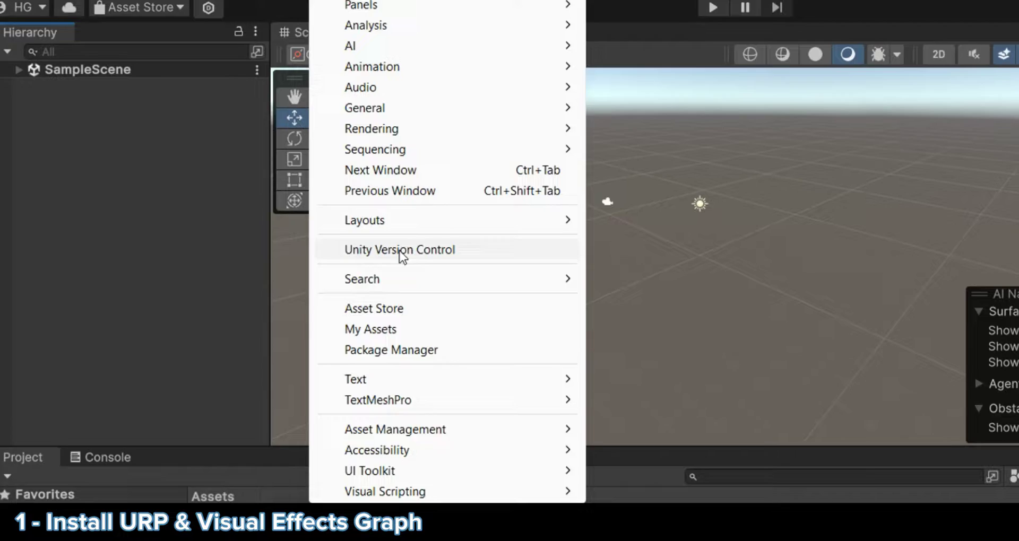
{"action": "left_click", "coordinate": [410, 400]}
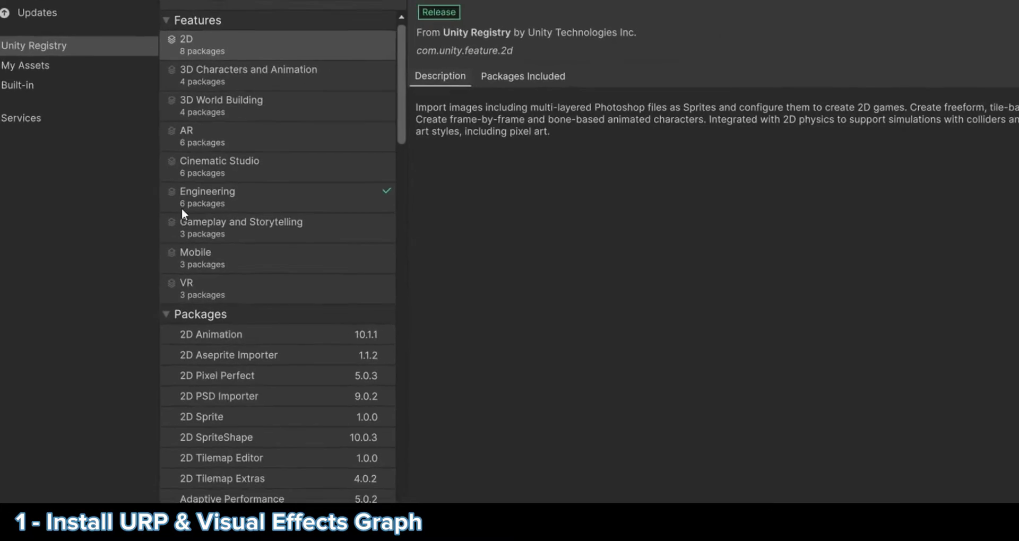
{"action": "left_click", "coordinate": [62, 46]}
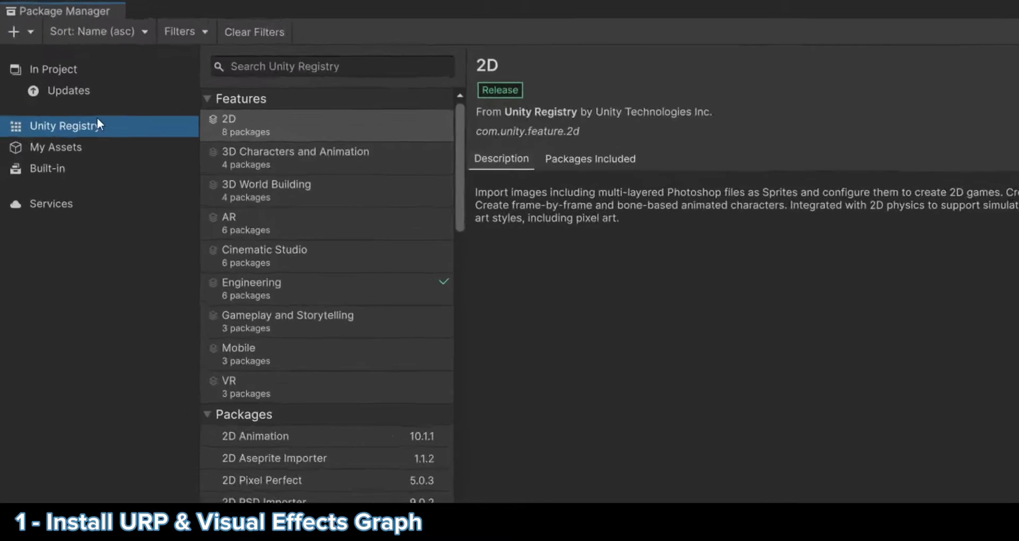
{"action": "left_click", "coordinate": [319, 75]}
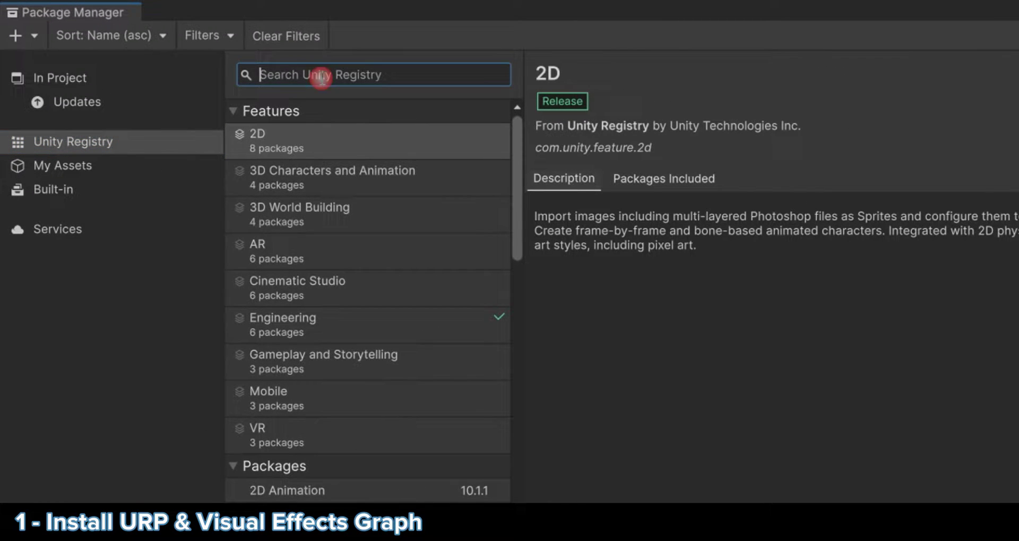
{"action": "type", "text": "Unive"}
{"action": "left_click", "coordinate": [302, 136]}
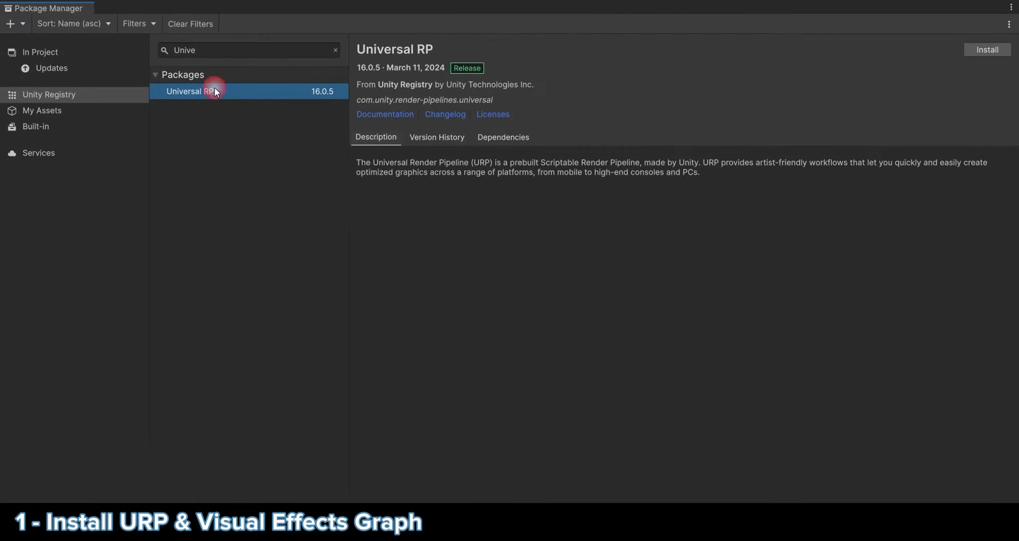
{"action": "left_click", "coordinate": [966, 74]}
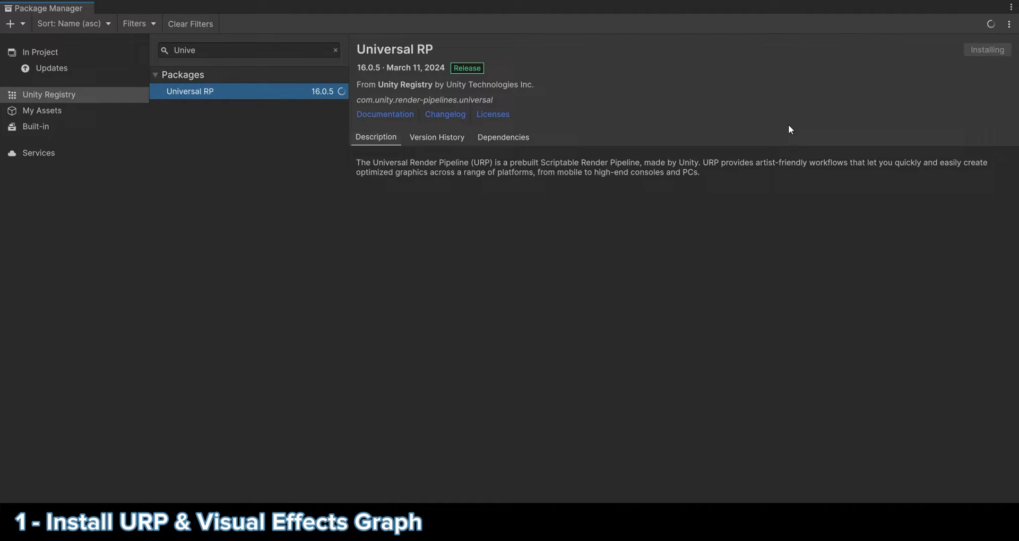
Search the registry for "Visual" and install the Visual Effect Graph package
{"action": "left_click", "coordinate": [337, 52]}
{"action": "scroll", "coordinate": [284, 210], "scroll_direction": "down", "scroll_amount": 15}
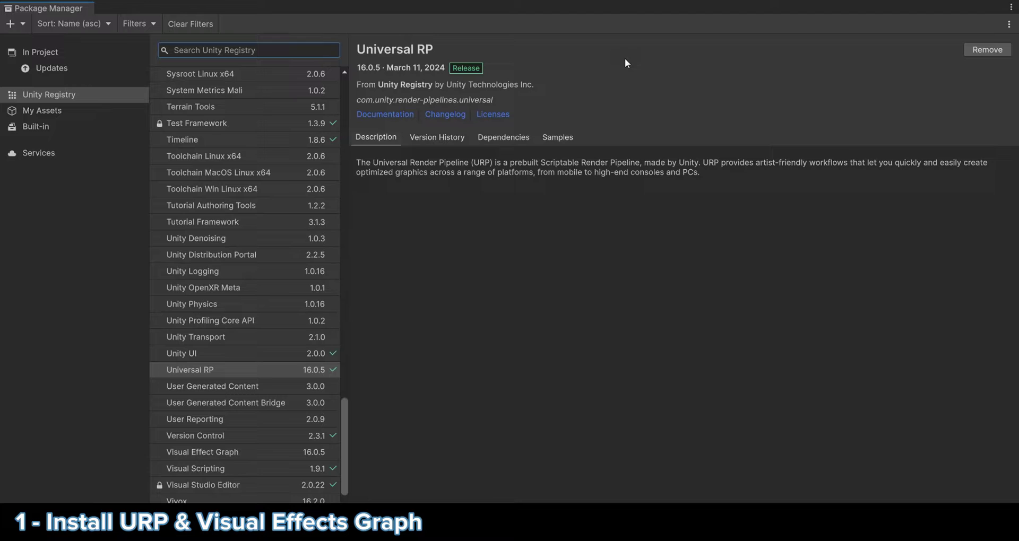
{"action": "scroll", "coordinate": [260, 159], "scroll_direction": "up", "scroll_amount": 5}
{"action": "left_click", "coordinate": [252, 50]}
{"action": "type", "text": "Visual"}
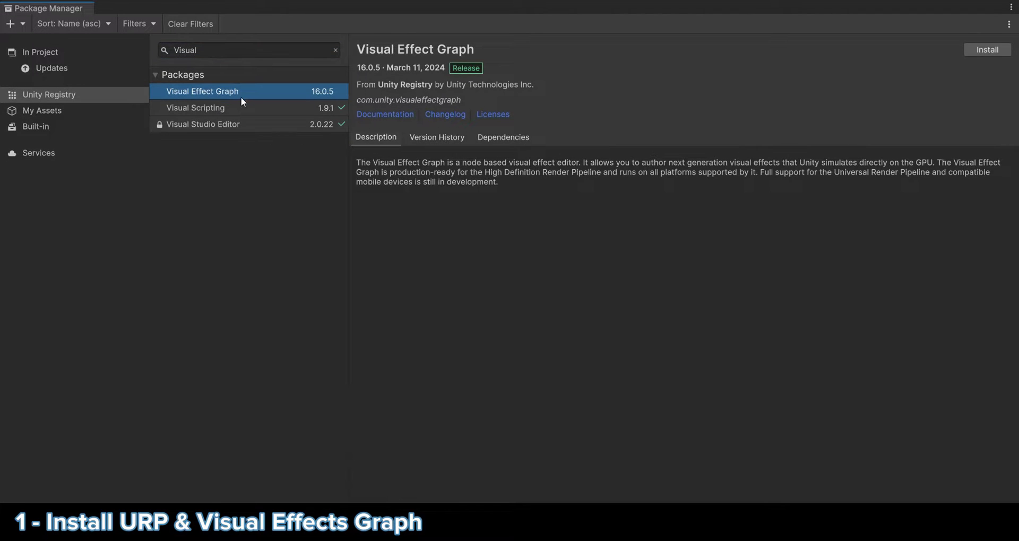
{"action": "left_click", "coordinate": [972, 48]}
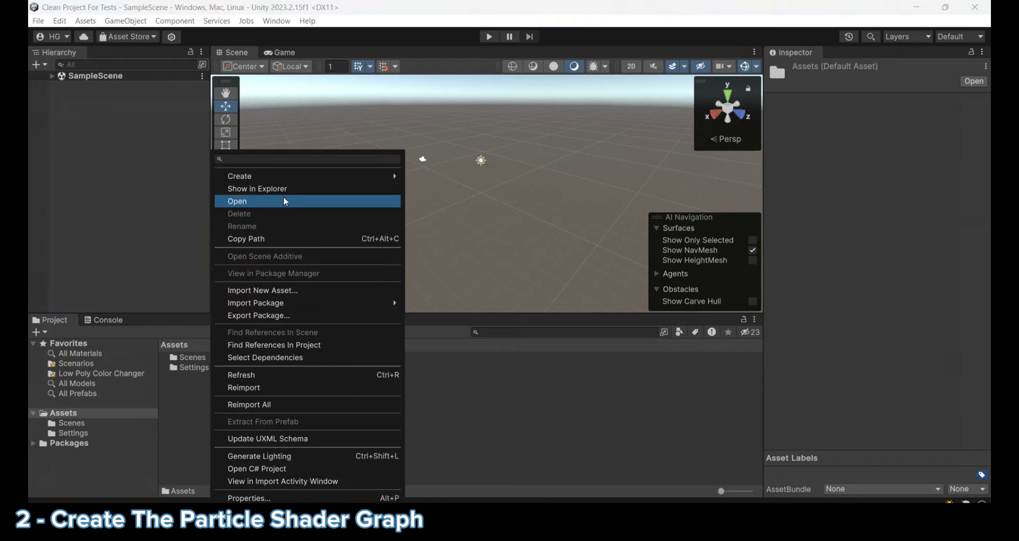
Create a URP Unlit Shader Graph in the Assets folder and name it "Fire Particles Shader"
{"action": "mouse_move", "coordinate": [279, 173]}
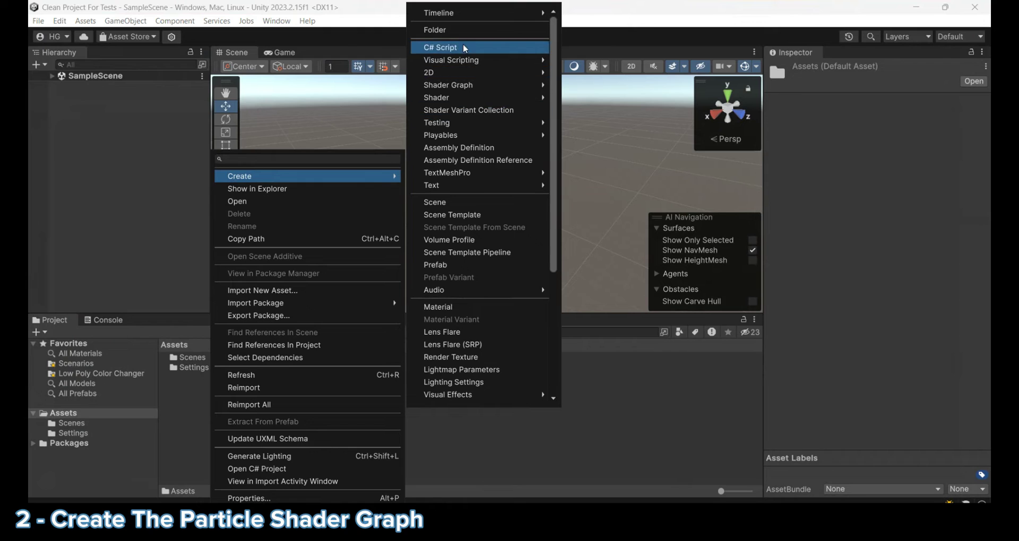
{"action": "mouse_move", "coordinate": [488, 81]}
{"action": "mouse_move", "coordinate": [603, 88]}
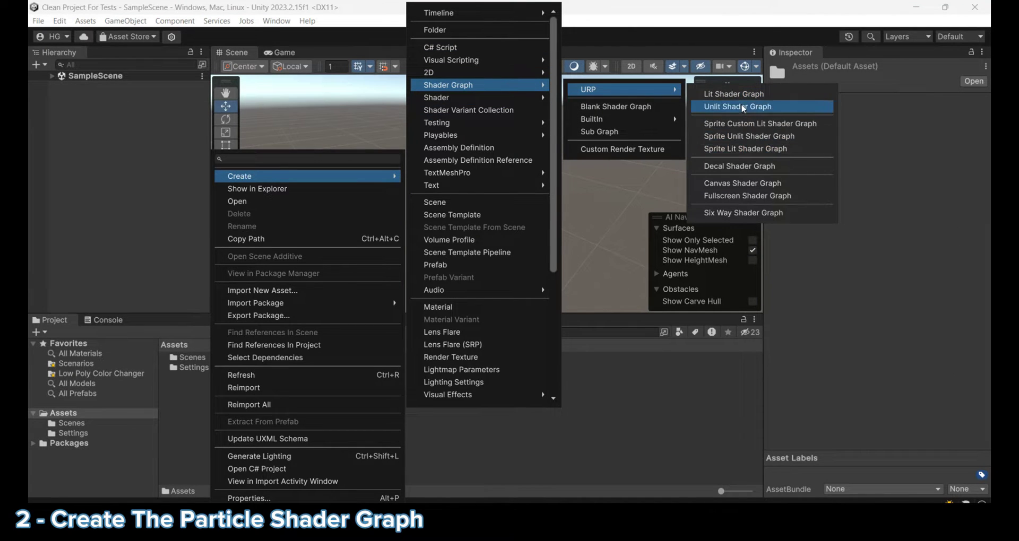
{"action": "left_click", "coordinate": [741, 105]}
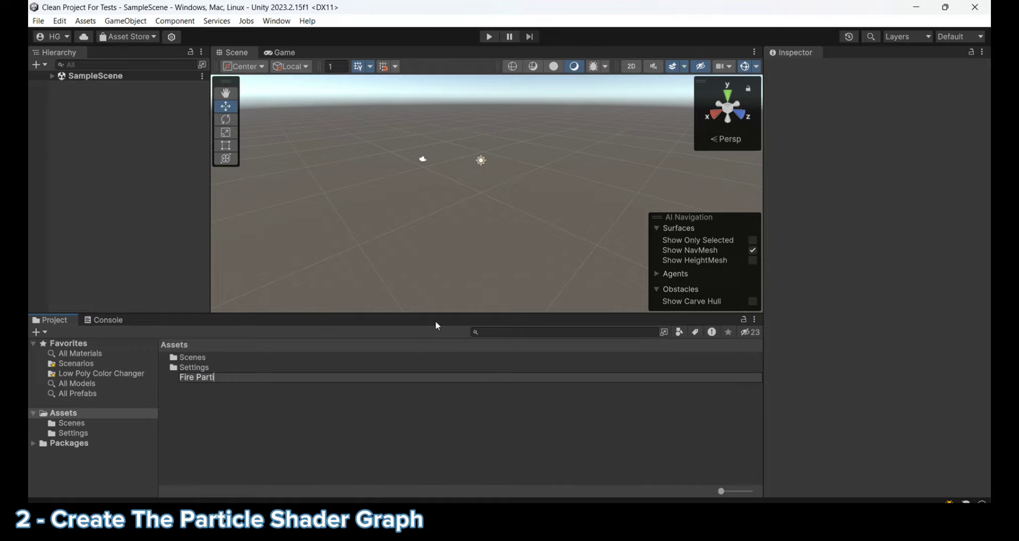
{"action": "type", "text": "Fire Particles Shader"}
{"action": "key", "text": "Return"}
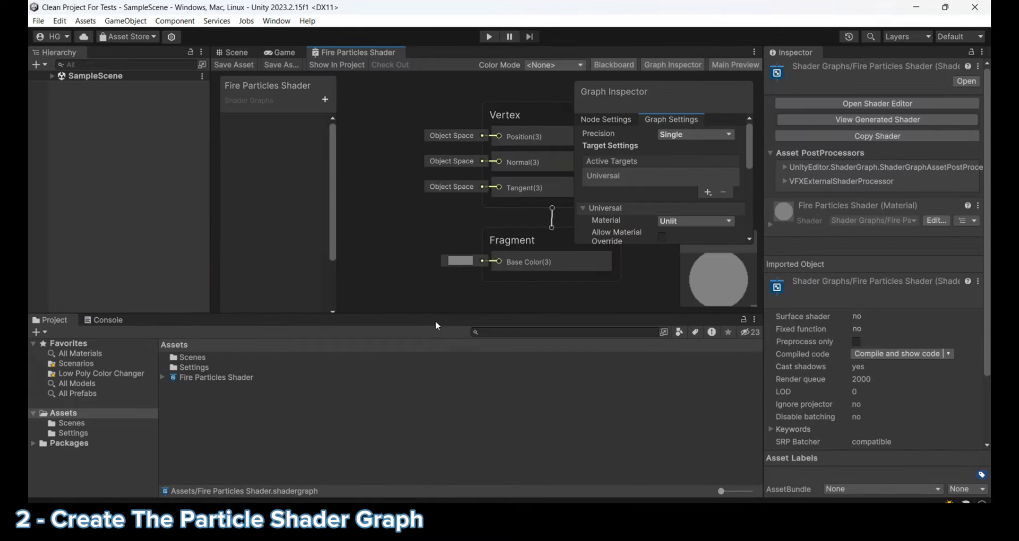
Maximize the shader graph editor, then enable Support VFX Graph and disable Cast Shadows in the graph's Universal target settings
{"action": "double_click", "coordinate": [389, 53]}
{"action": "scroll", "coordinate": [709, 355], "scroll_direction": "down", "scroll_amount": 2}
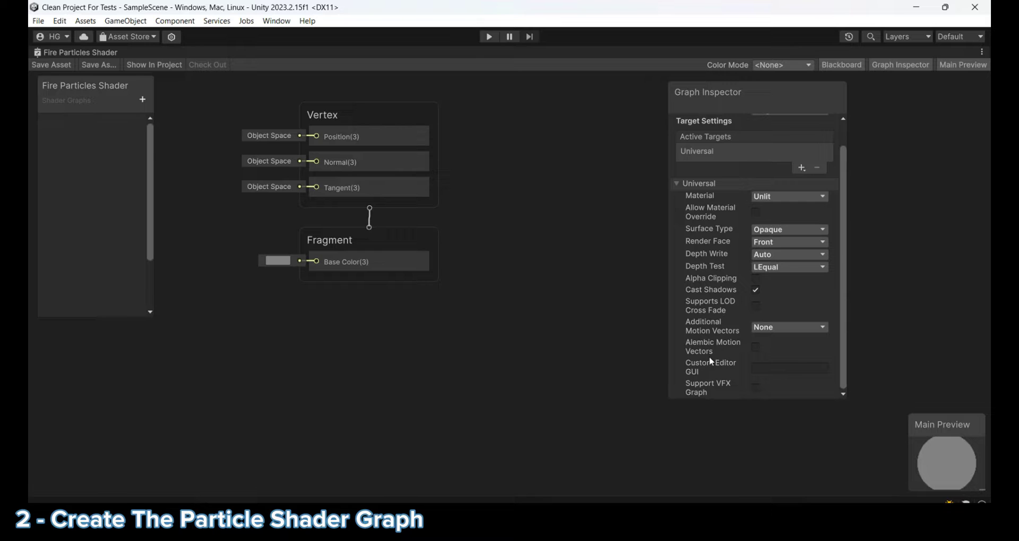
{"action": "left_click", "coordinate": [756, 388]}
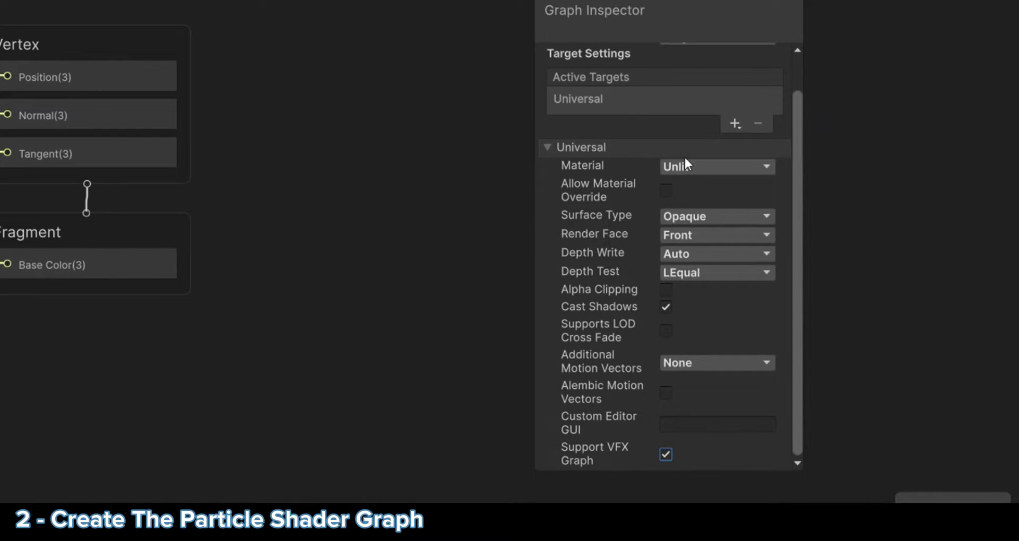
{"action": "left_click", "coordinate": [666, 307]}
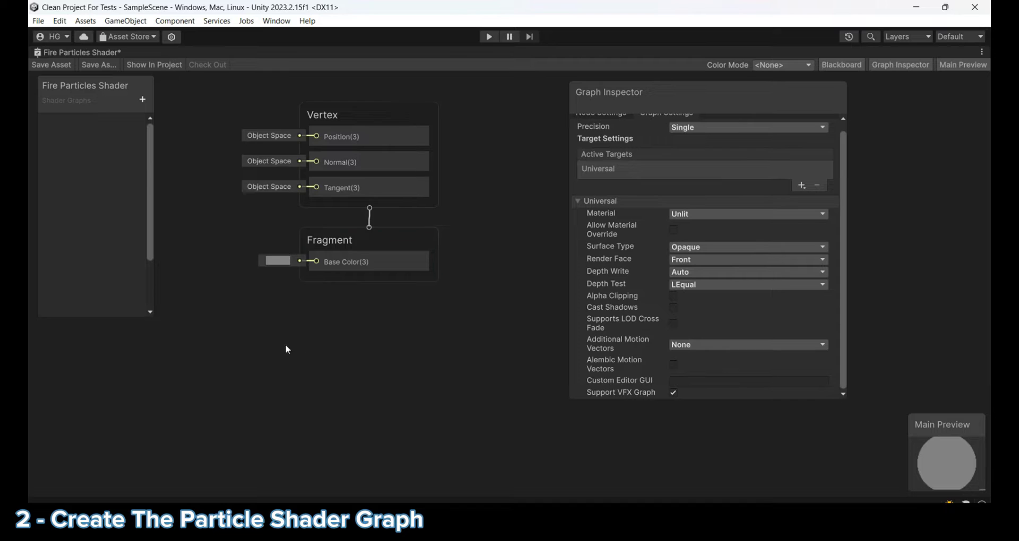
Add a Color property named "Color" to the shader graph and place its node beside the Fragment block
{"action": "left_click", "coordinate": [142, 100]}
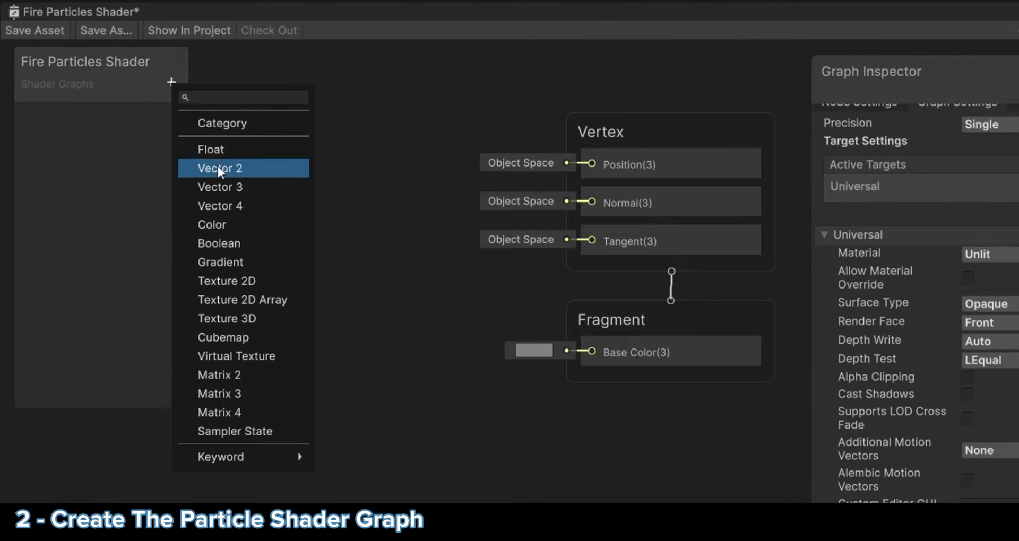
{"action": "left_click", "coordinate": [225, 226]}
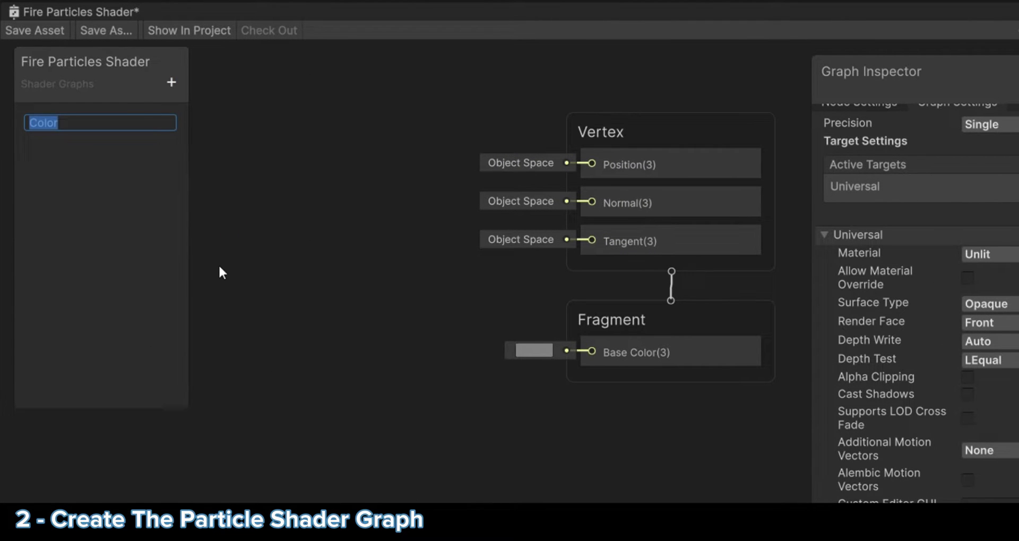
{"action": "key", "text": "Return"}
{"action": "left_click_drag", "start_coordinate": [48, 118], "coordinate": [246, 327]}
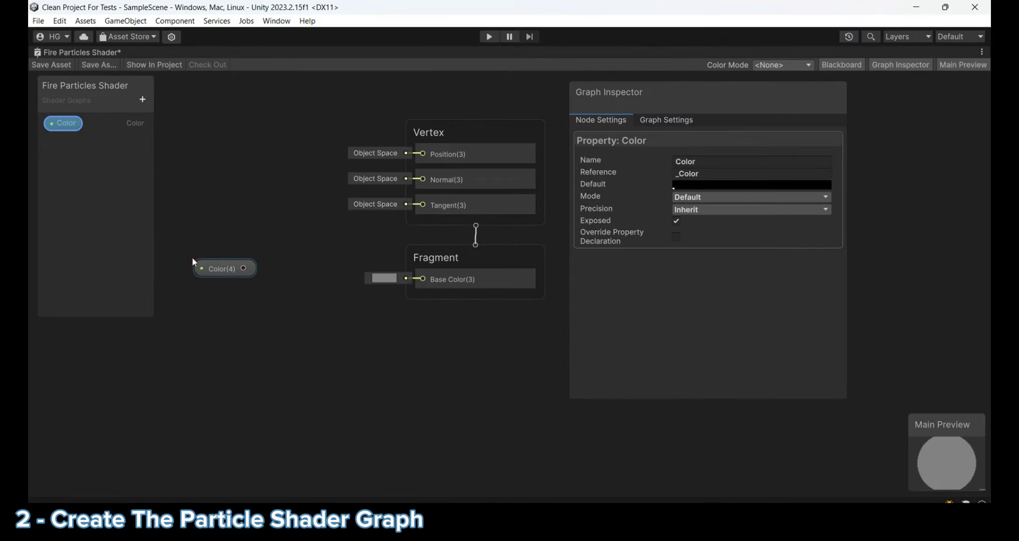
Set the Color property's default to pure red (R 1, G 0, B 0) and its mode to HDR
{"action": "left_click", "coordinate": [701, 186]}
{"action": "left_click_drag", "start_coordinate": [771, 265], "coordinate": [867, 188]}
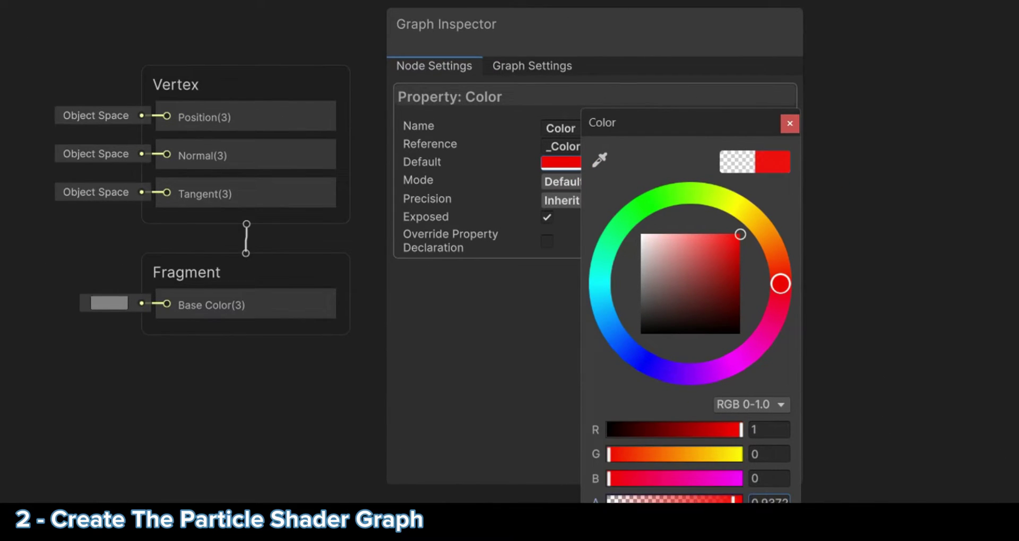
{"action": "left_click", "coordinate": [450, 501]}
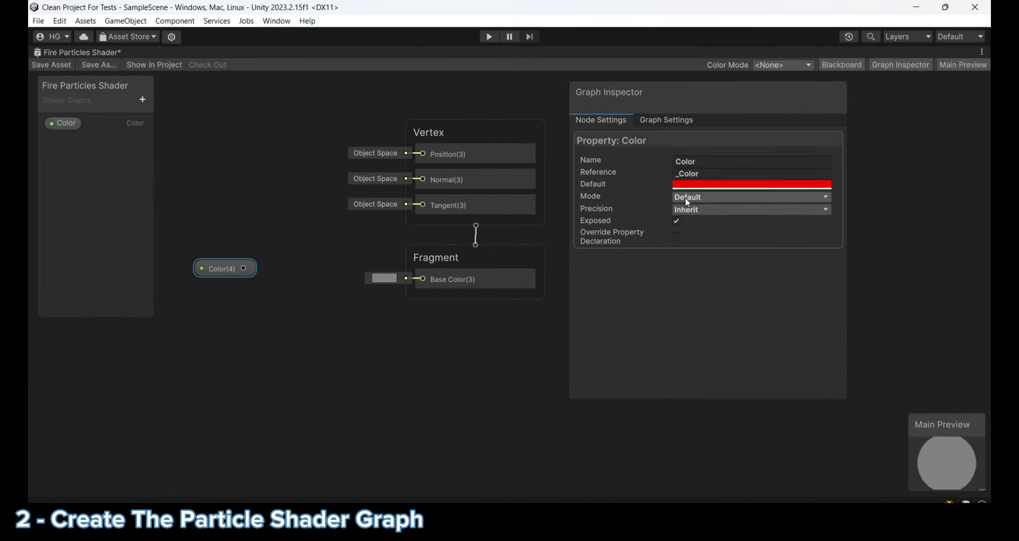
{"action": "left_click", "coordinate": [562, 183]}
{"action": "left_click", "coordinate": [584, 226]}
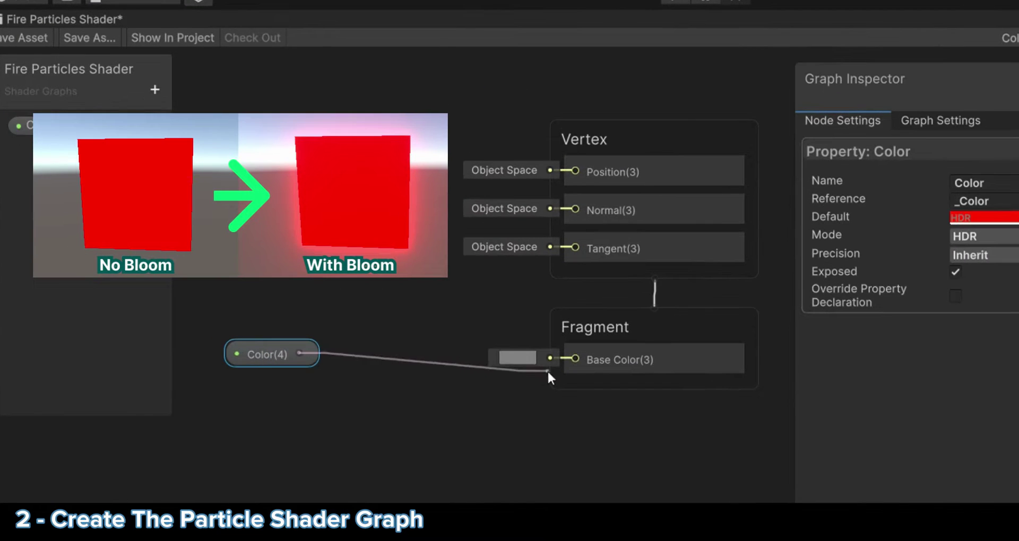
Connect the Color node to the Fragment's Base Color, then save the shader graph and close its editor
{"action": "left_click_drag", "start_coordinate": [547, 370], "coordinate": [587, 363]}
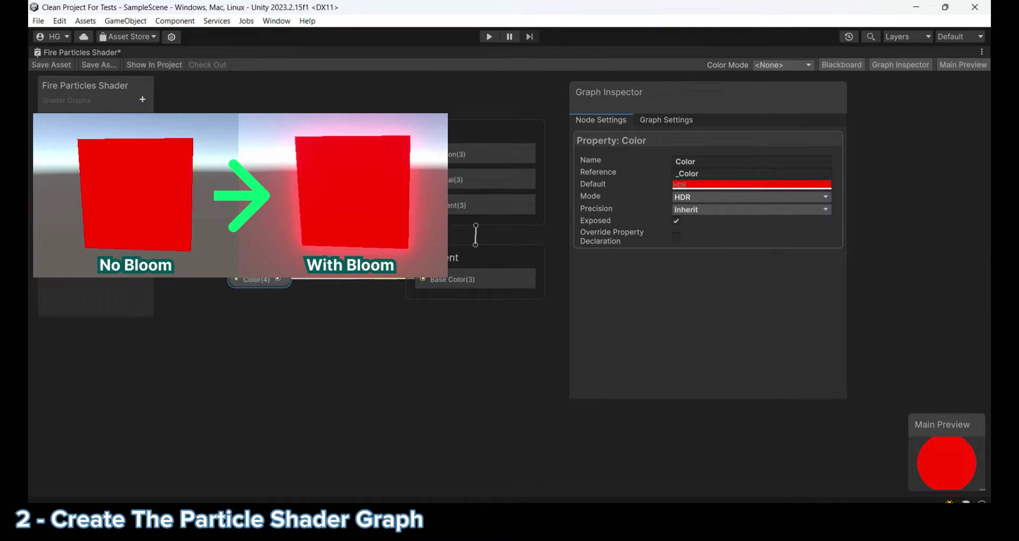
{"action": "left_click", "coordinate": [50, 65]}
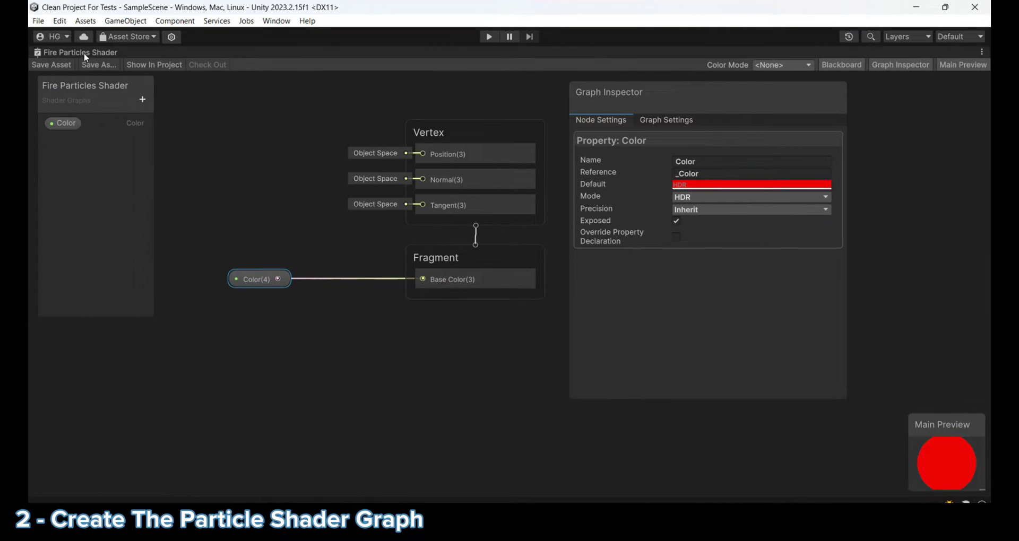
{"action": "double_click", "coordinate": [86, 54]}
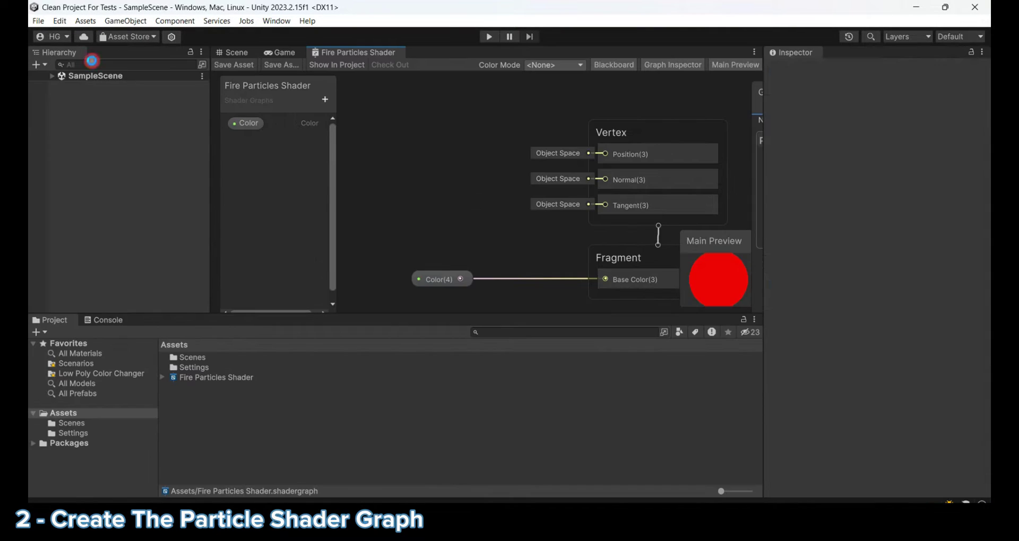
{"action": "middle_click", "coordinate": [355, 53]}
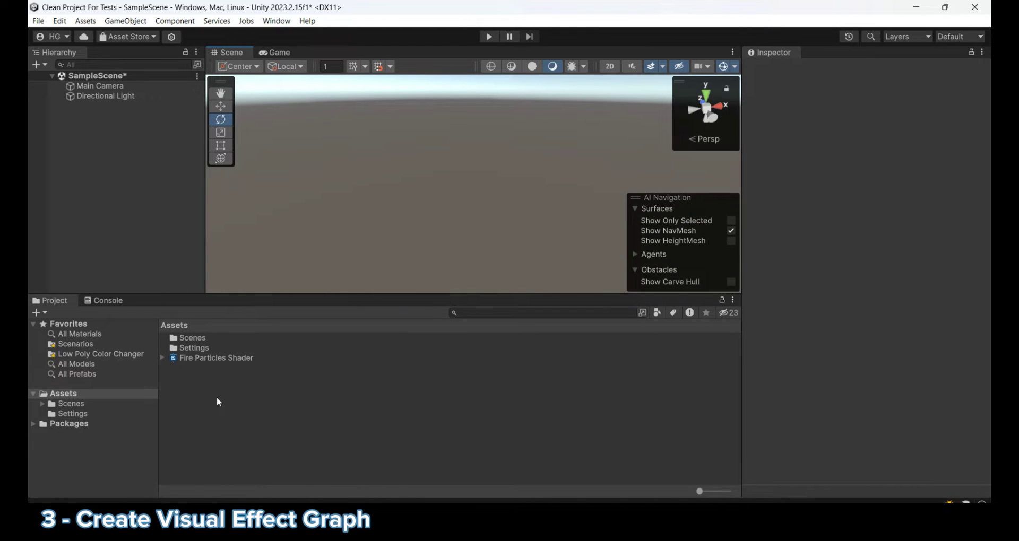
Create a Visual Effect Graph asset from the Empty VFX template and name it "Fire Particles Shader"
{"action": "right_click", "coordinate": [207, 396]}
{"action": "mouse_move", "coordinate": [276, 175]}
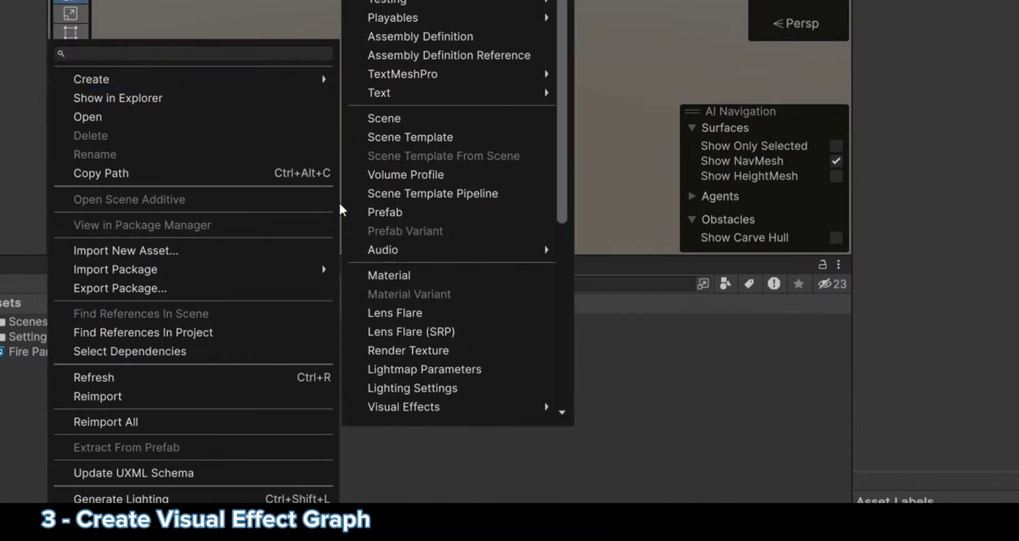
{"action": "mouse_move", "coordinate": [398, 407]}
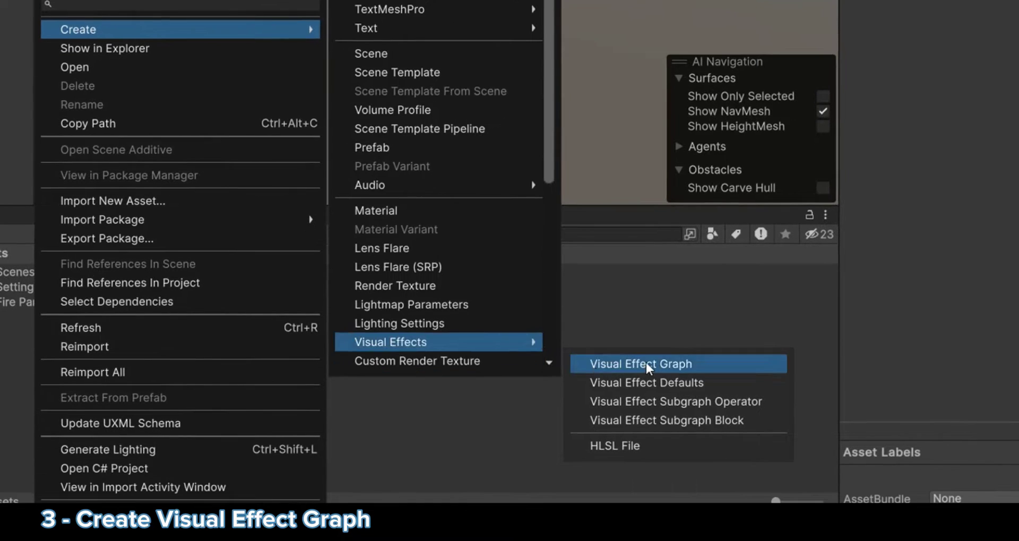
{"action": "left_click", "coordinate": [655, 414]}
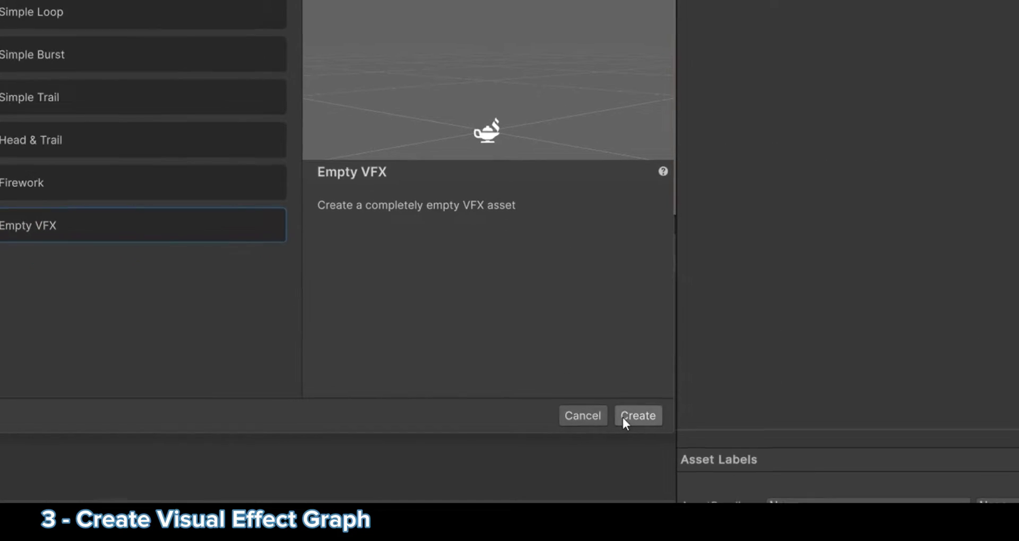
{"action": "left_click", "coordinate": [851, 462]}
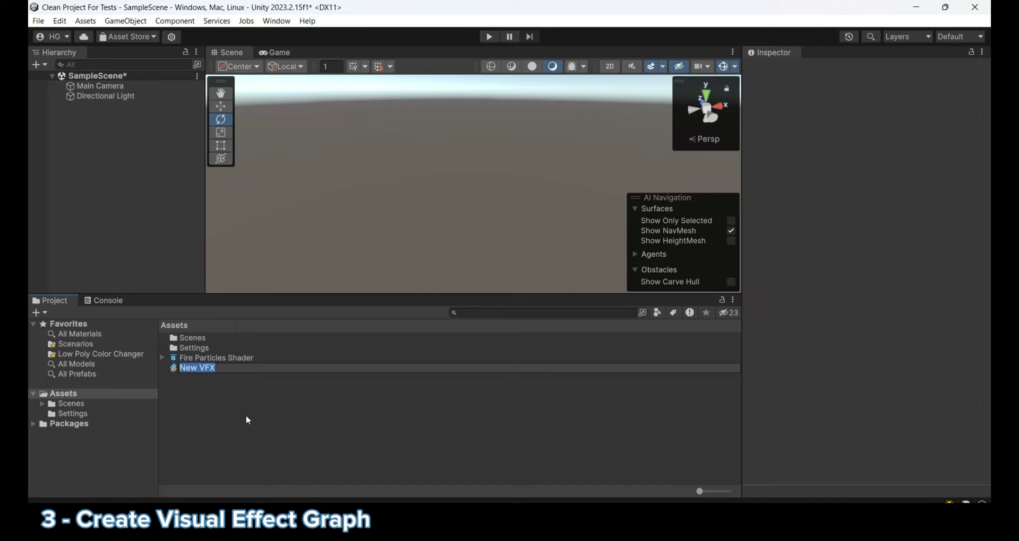
{"action": "type", "text": "Fire Particles S"}
{"action": "type", "text": "hader"}
{"action": "key", "text": "Return"}
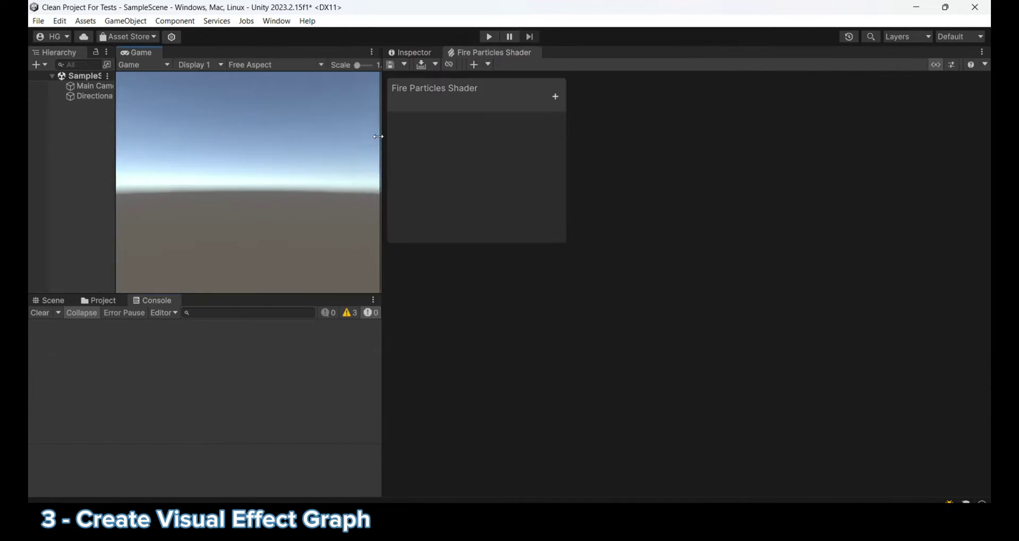
Add a Visual Effect object to the scene hierarchy and name it "Fire Particles"
{"action": "left_click", "coordinate": [99, 301]}
{"action": "right_click", "coordinate": [97, 218]}
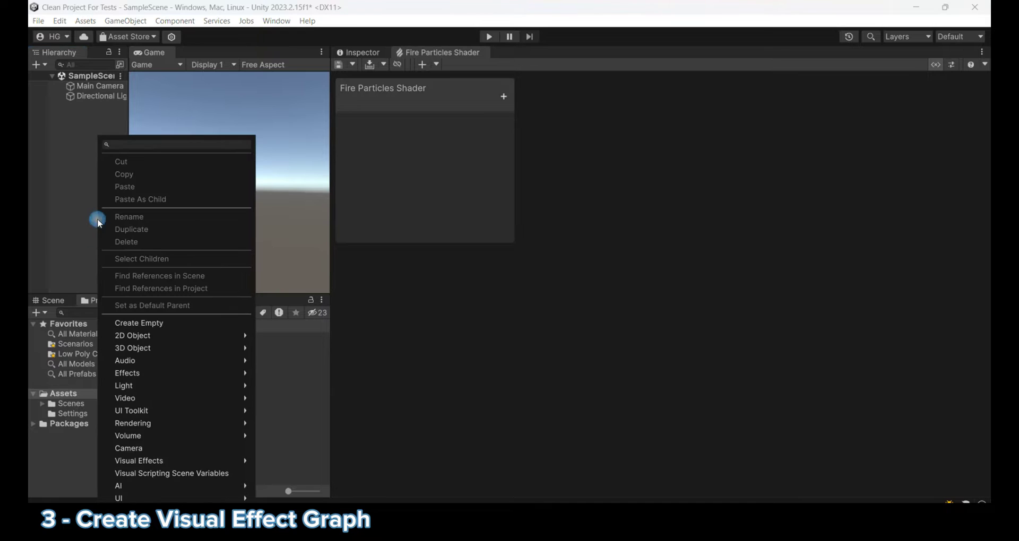
{"action": "left_click", "coordinate": [169, 463]}
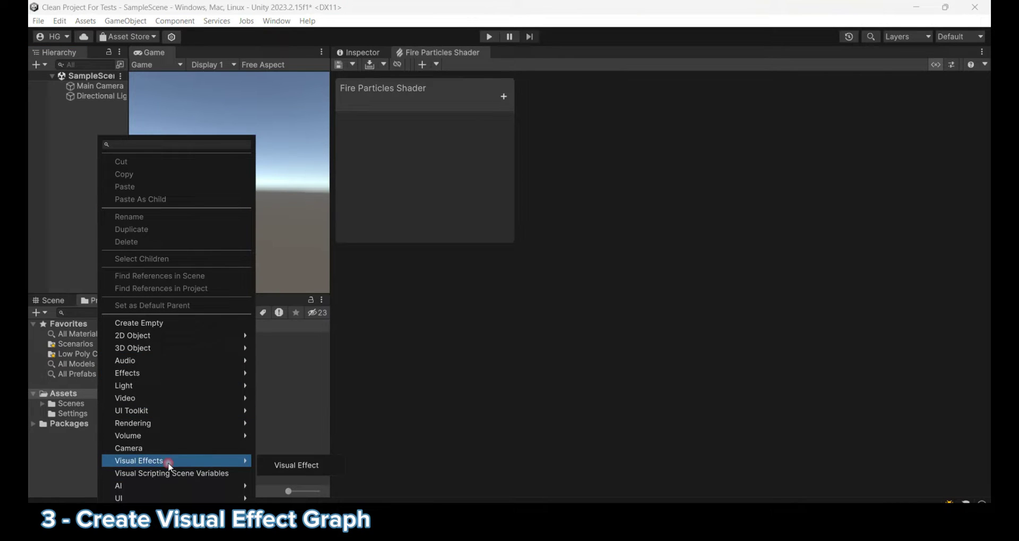
{"action": "left_click", "coordinate": [286, 465]}
{"action": "type", "text": "Fire Particles"}
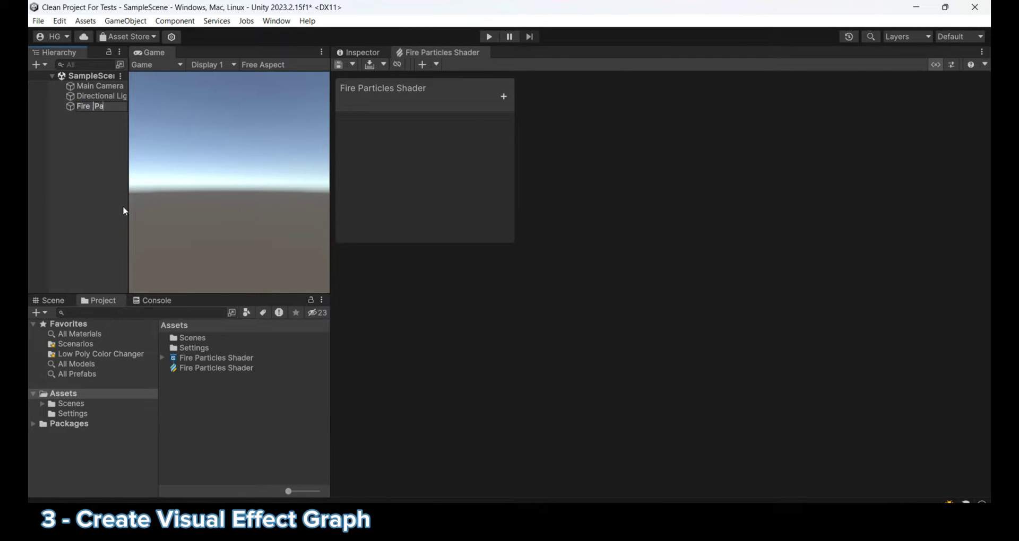
{"action": "key", "text": "Return"}
Assign the Fire Particles Shader visual effect asset as the Fire Particles object's Asset Template
{"action": "left_click", "coordinate": [369, 53]}
{"action": "left_click", "coordinate": [101, 107]}
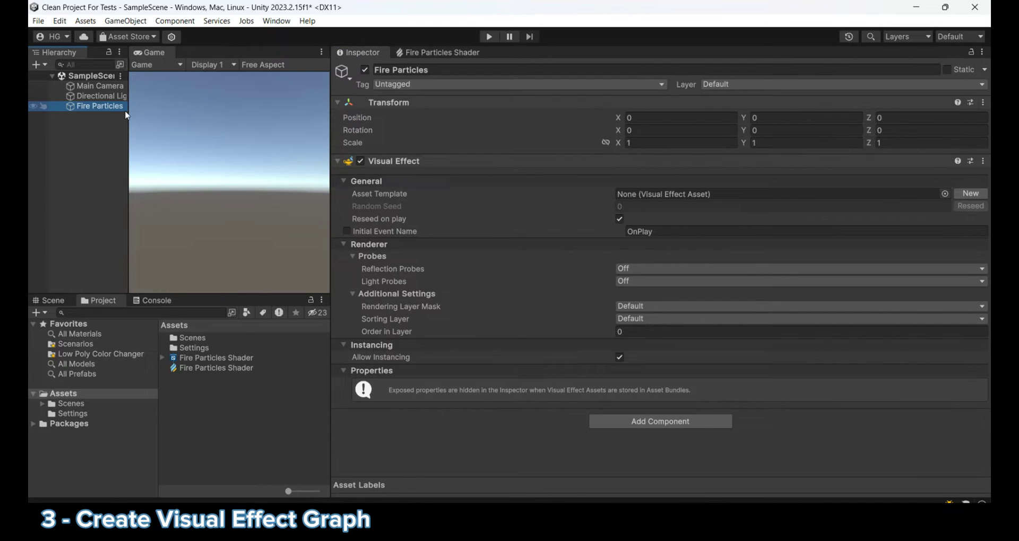
{"action": "left_click", "coordinate": [945, 194]}
{"action": "double_click", "coordinate": [684, 217]}
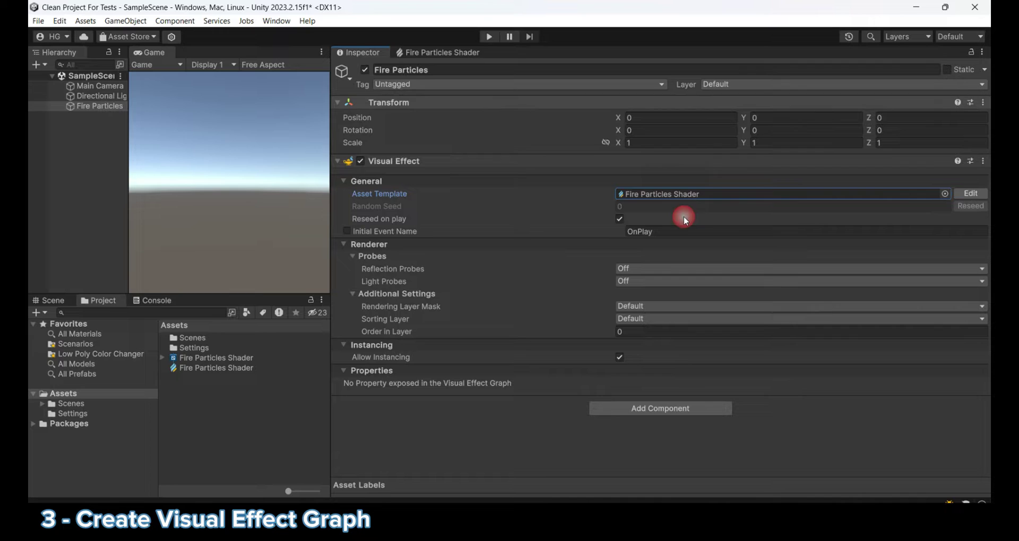
Add a Spawn context to the Fire Particles Shader visual effect graph
{"action": "left_click", "coordinate": [450, 54]}
{"action": "right_click", "coordinate": [618, 226]}
{"action": "left_click", "coordinate": [646, 231]}
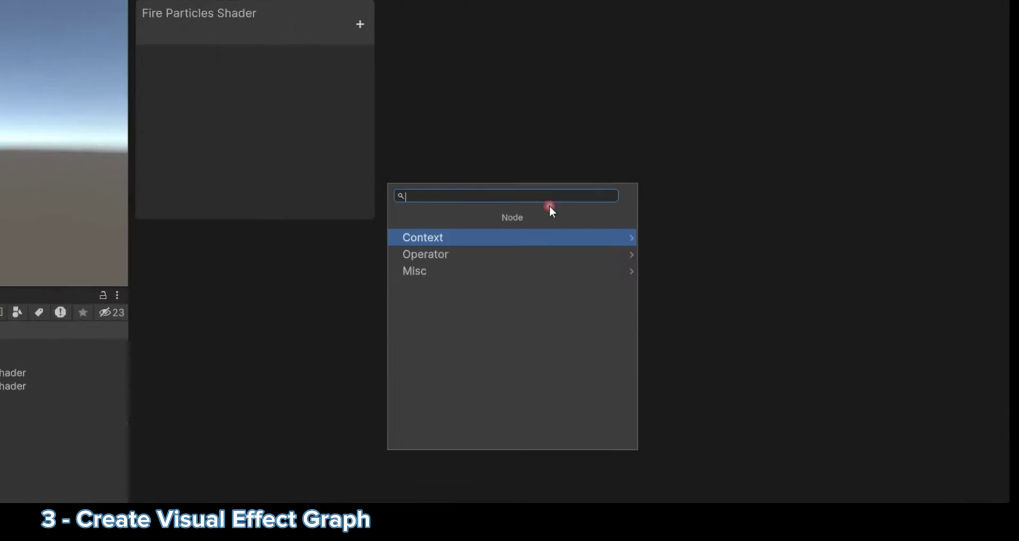
{"action": "type", "text": "spaw"}
{"action": "key", "text": "Return"}
Add a Constant Spawn Rate block to the Spawn context with a rate of 60
{"action": "left_click", "coordinate": [670, 317]}
{"action": "key", "text": "space"}
{"action": "type", "text": "const"}
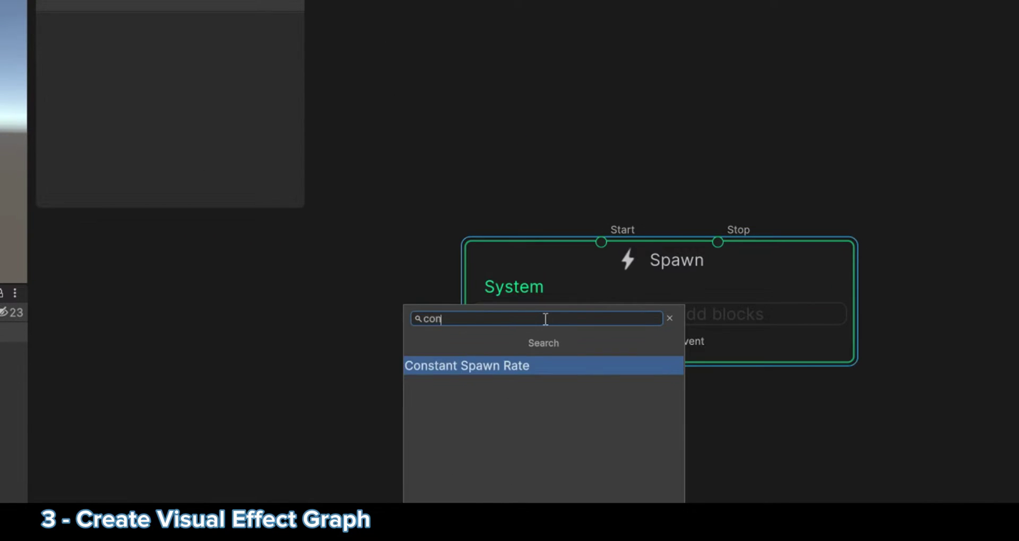
{"action": "key", "text": "Return"}
{"action": "left_click", "coordinate": [711, 360]}
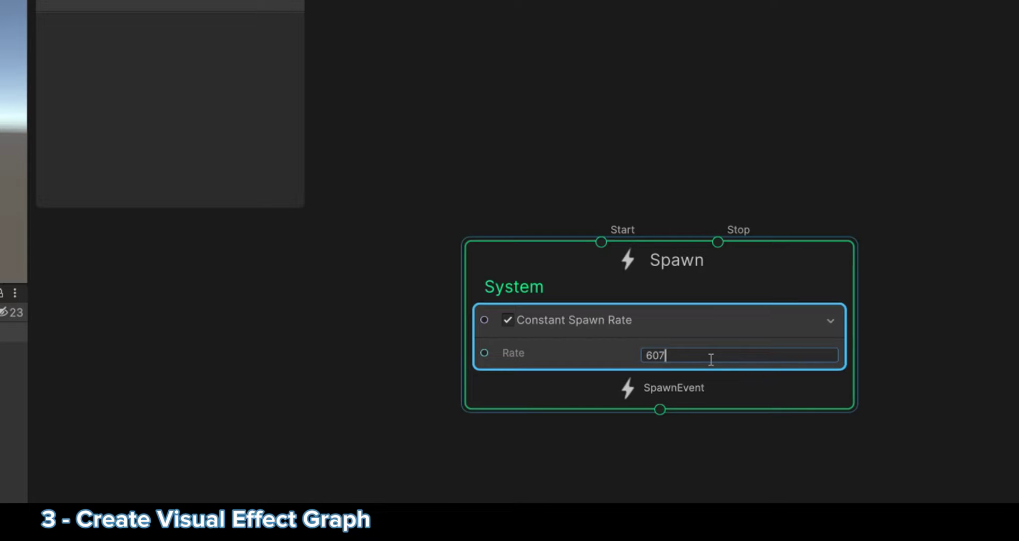
Move the Spawn context up, link a new Initialize Particle context to its SpawnEvent output, and expand the Bounds settings
{"action": "left_click_drag", "start_coordinate": [669, 278], "coordinate": [595, 40]}
{"action": "left_click_drag", "start_coordinate": [626, 192], "coordinate": [599, 269]}
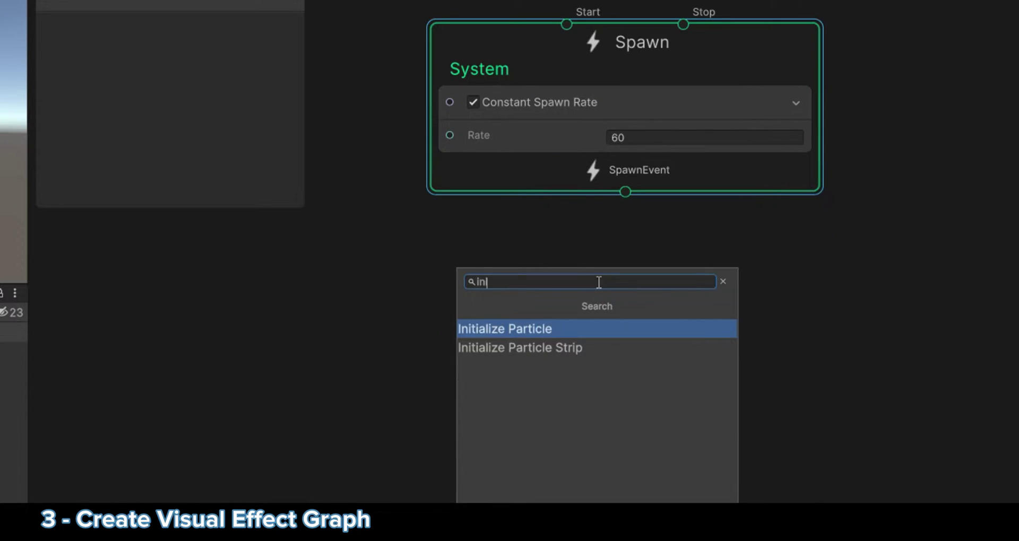
{"action": "key", "text": "Return"}
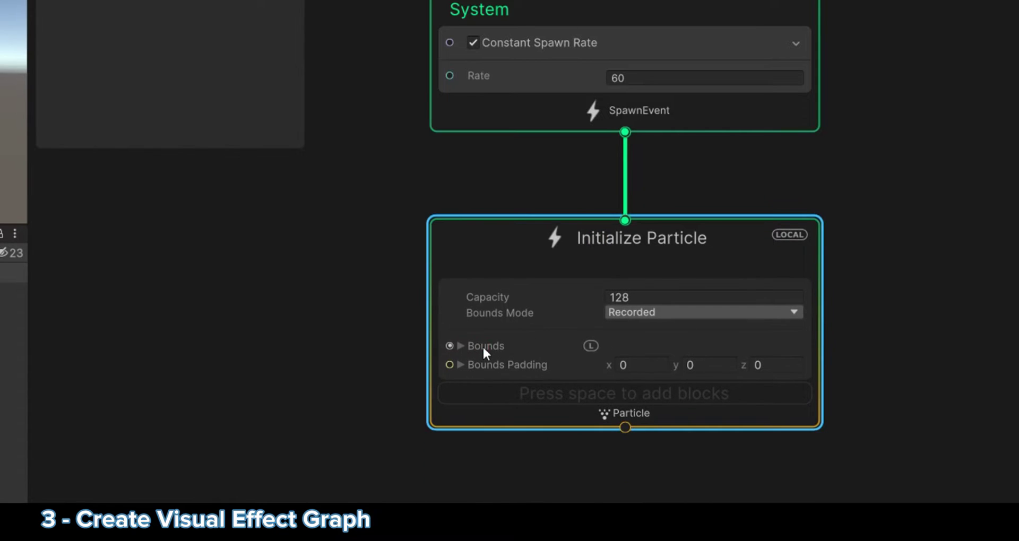
{"action": "left_click", "coordinate": [485, 348]}
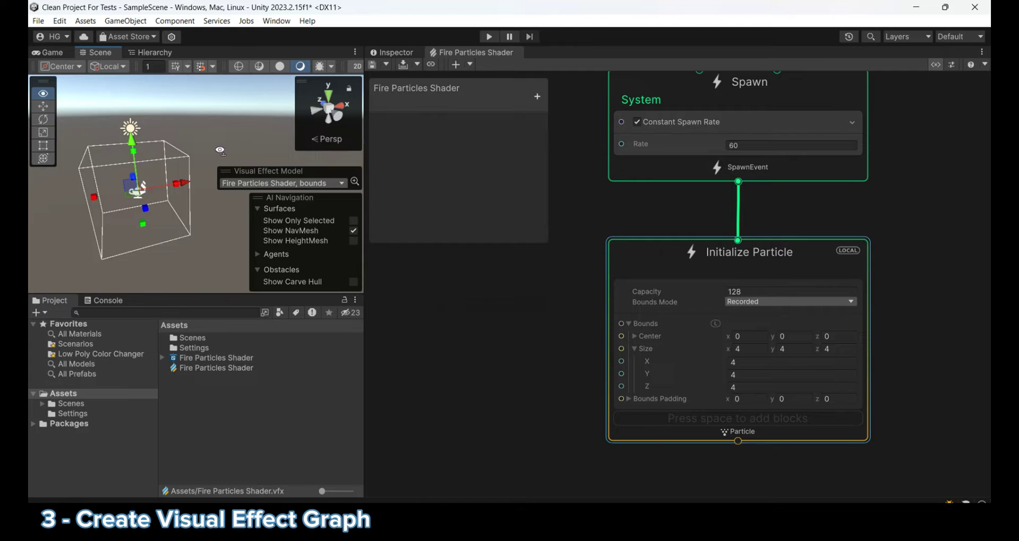
{"action": "left_click_drag", "start_coordinate": [220, 151], "coordinate": [179, 241], "text": "alt"}
{"action": "middle_click_drag", "start_coordinate": [856, 298], "coordinate": [855, 228]}
Link a new Update Particle context to the Initialize Particle output and align it directly below
{"action": "left_click_drag", "start_coordinate": [738, 371], "coordinate": [739, 415]}
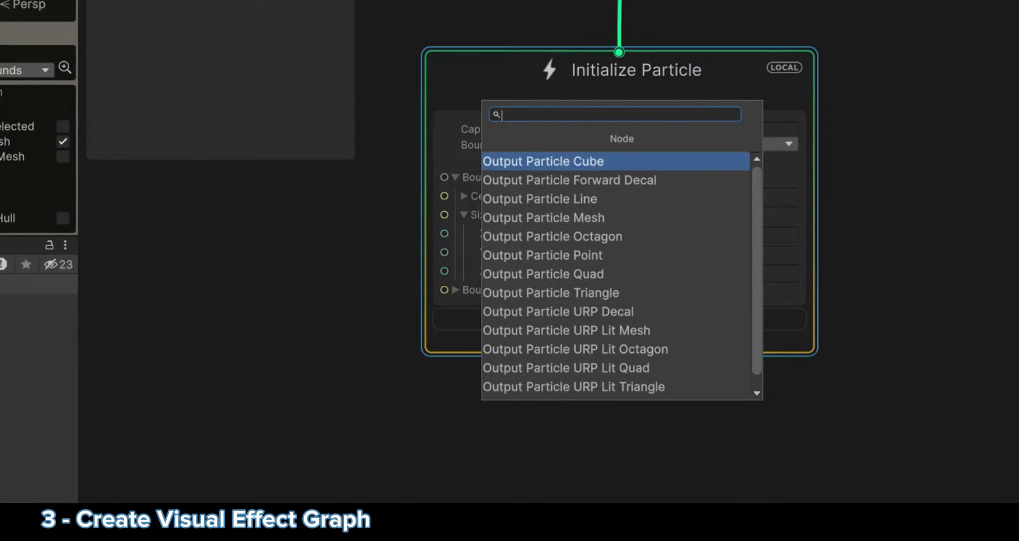
{"action": "type", "text": "upda"}
{"action": "key", "text": "Return"}
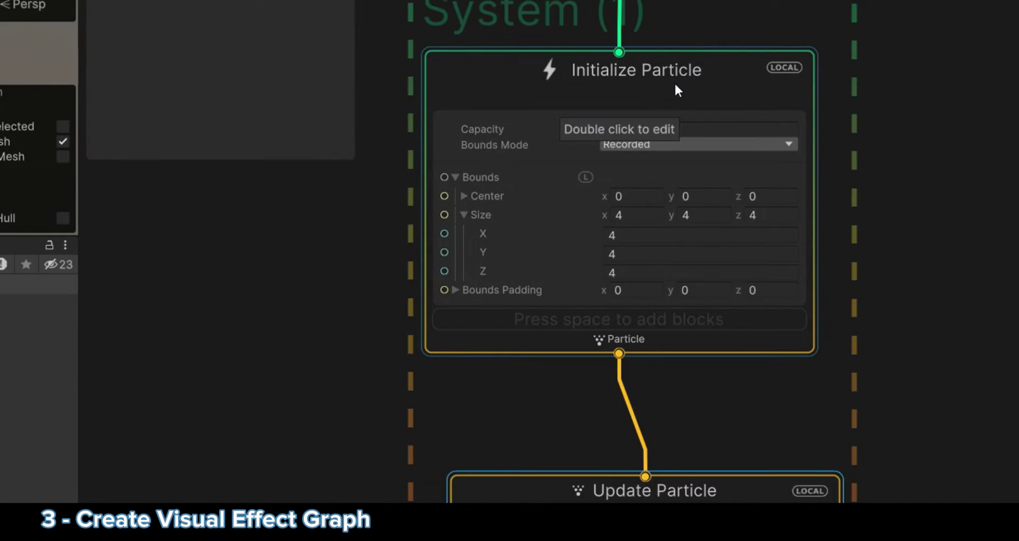
{"action": "scroll", "coordinate": [687, 441], "scroll_direction": "down", "scroll_amount": 2}
{"action": "middle_click_drag", "start_coordinate": [688, 440], "coordinate": [623, 264]}
{"action": "left_click_drag", "start_coordinate": [591, 295], "coordinate": [601, 254]}
{"action": "key", "text": "Escape"}
Link an Output Particle URP Lit Quad context to Update Particle and assign it the Fire Particles Shader shader graph
{"action": "left_click_drag", "start_coordinate": [572, 355], "coordinate": [578, 419]}
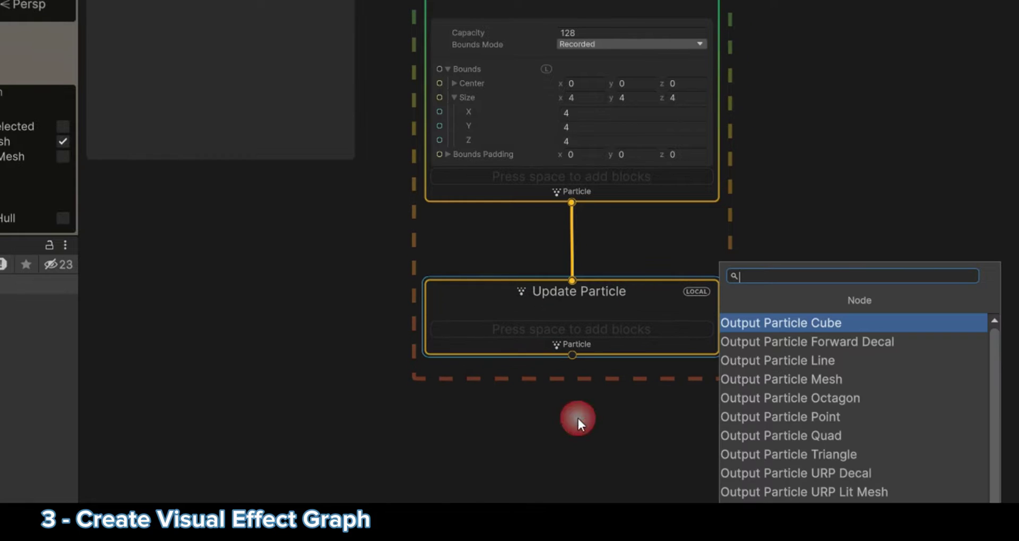
{"action": "type", "text": "quad"}
{"action": "key", "text": "Down"}
{"action": "key", "text": "Return"}
{"action": "middle_click_drag", "start_coordinate": [582, 420], "coordinate": [636, 263]}
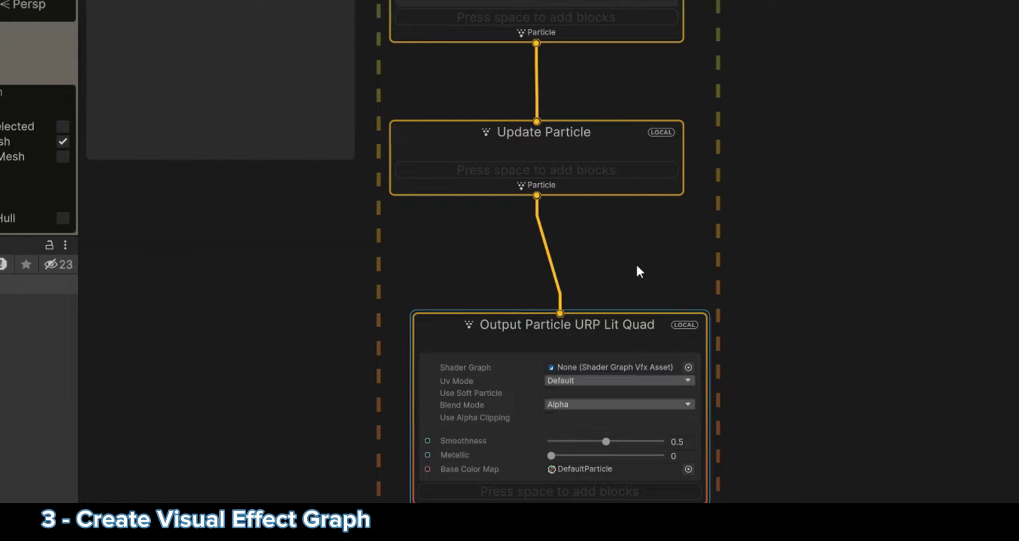
{"action": "left_click", "coordinate": [690, 365]}
{"action": "double_click", "coordinate": [475, 114]}
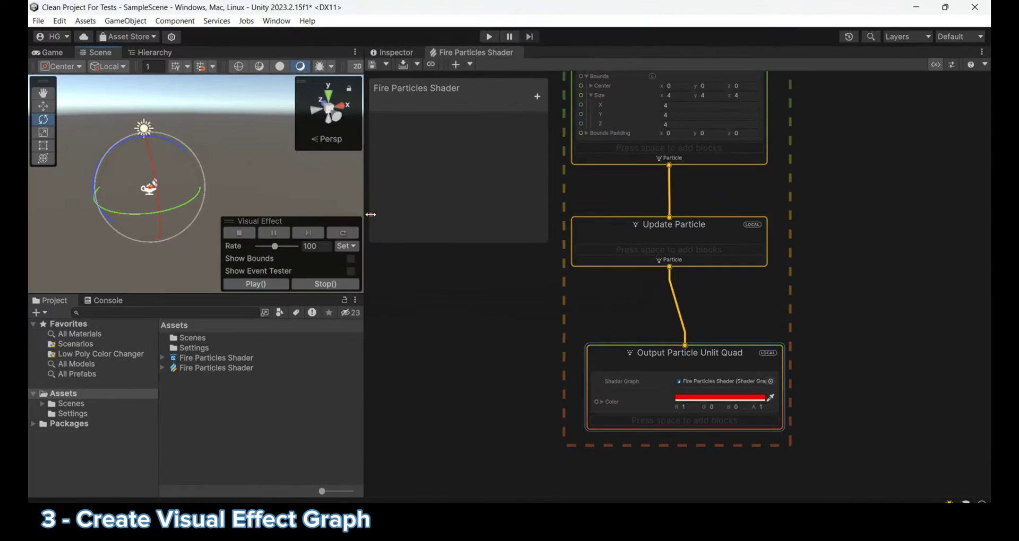
Set the Initialize Particle context's capacity to 80
{"action": "middle_click_drag", "start_coordinate": [175, 213], "coordinate": [200, 197]}
{"action": "scroll", "coordinate": [175, 175], "scroll_direction": "up", "scroll_amount": 4}
{"action": "left_click", "coordinate": [857, 188]}
{"action": "middle_click_drag", "start_coordinate": [857, 188], "coordinate": [879, 289]}
{"action": "left_click", "coordinate": [728, 171]}
{"action": "type", "text": "80"}
{"action": "key", "text": "Return"}
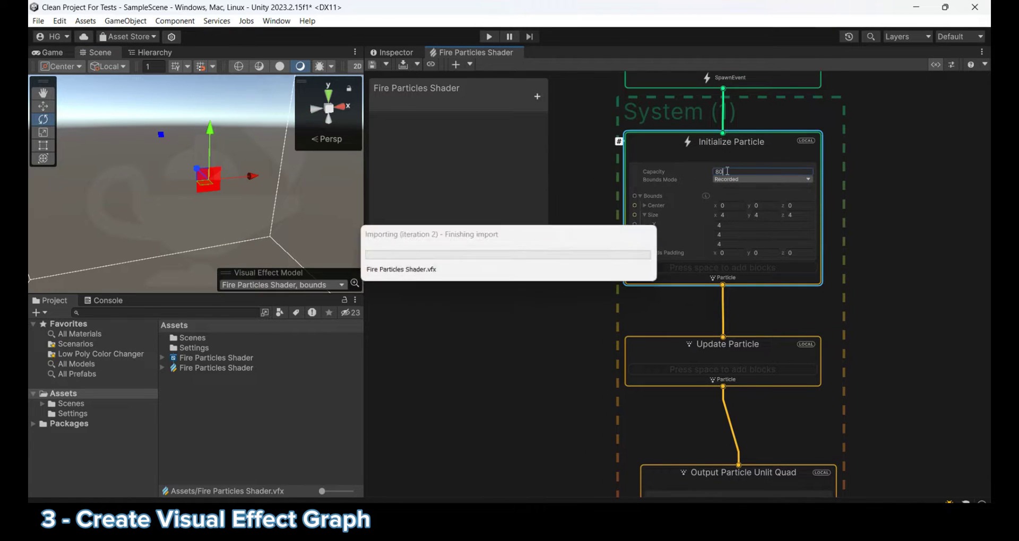
Add a Set Velocity from Direction & Speed (New Direction) block to the Initialize Particle context
{"action": "middle_click_drag", "start_coordinate": [727, 171], "coordinate": [724, 185]}
{"action": "scroll", "coordinate": [800, 291], "scroll_direction": "up", "scroll_amount": 4}
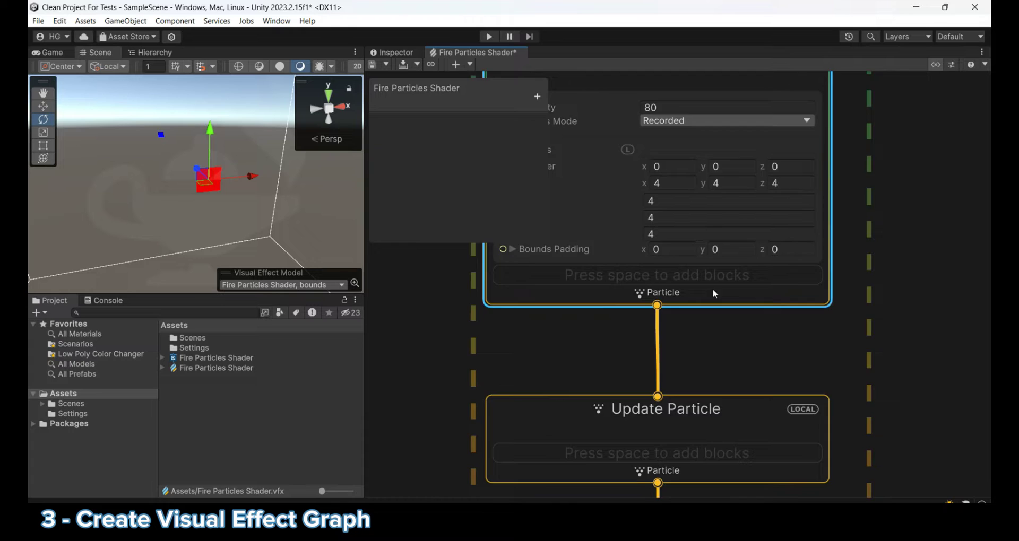
{"action": "scroll", "coordinate": [670, 446], "scroll_direction": "down", "scroll_amount": 1}
{"action": "middle_click_drag", "start_coordinate": [724, 348], "coordinate": [779, 326]}
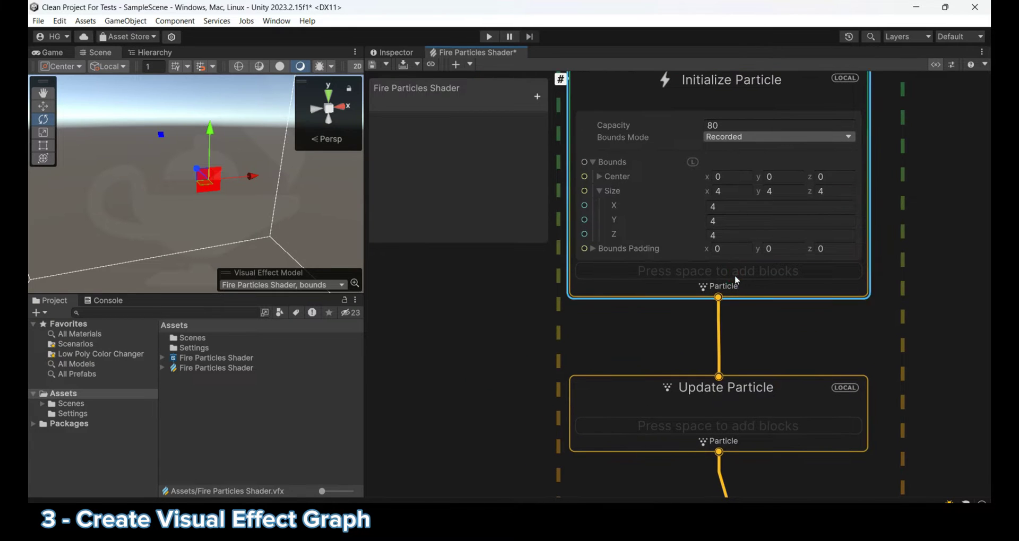
{"action": "key", "text": "space"}
{"action": "type", "text": "set velo from di"}
{"action": "key", "text": "Down"}
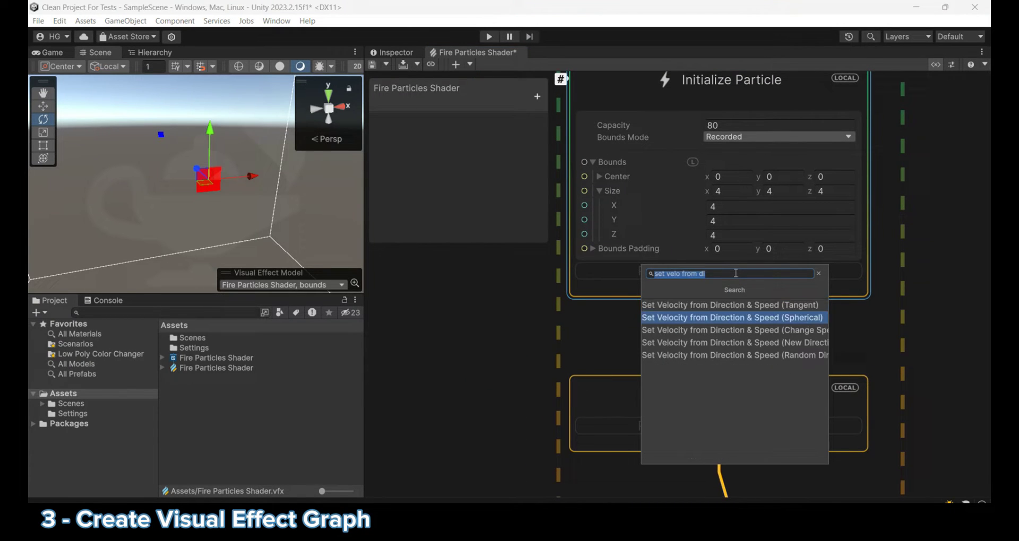
{"action": "key", "text": "Down"}
{"action": "key", "text": "Down"}
{"action": "key", "text": "Return"}
Set the velocity direction's Y to 1 and feed its Z from a Random Number node ranging from -0.1 to 0.1
{"action": "left_click_drag", "start_coordinate": [215, 175], "coordinate": [366, 211], "text": "alt"}
{"action": "left_click", "coordinate": [596, 327]}
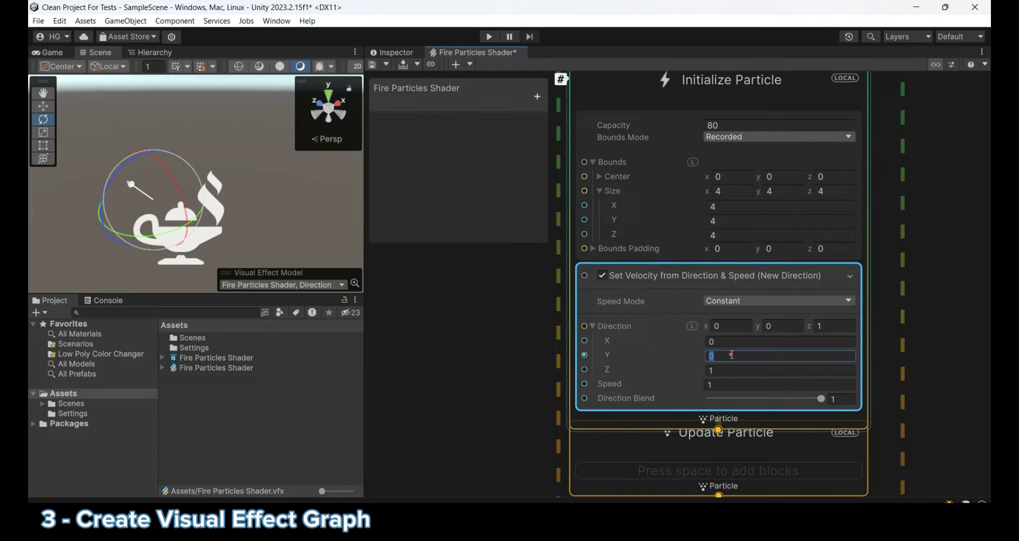
{"action": "left_click_drag", "start_coordinate": [584, 369], "coordinate": [530, 374]}
{"action": "type", "text": "random"}
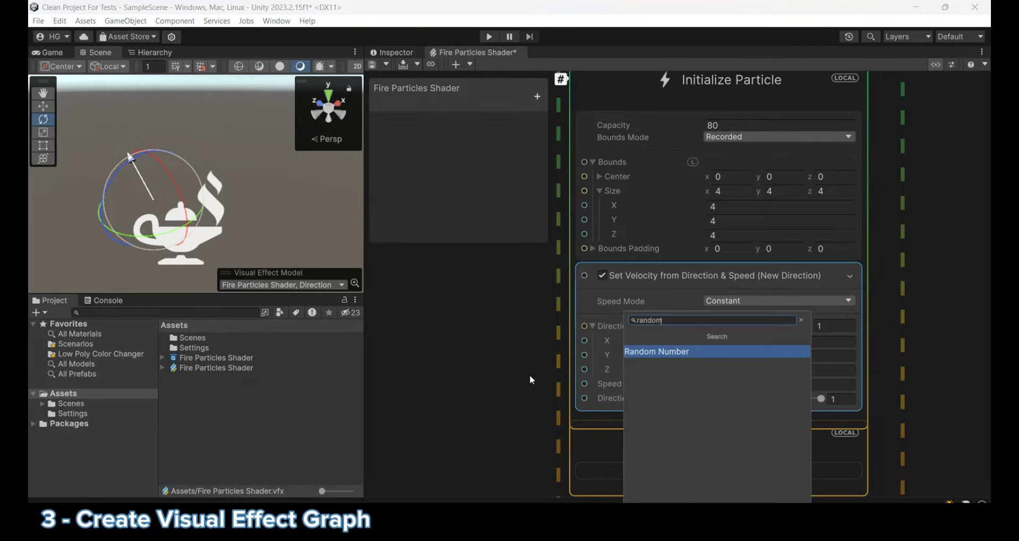
{"action": "key", "text": "Return"}
{"action": "left_click", "coordinate": [476, 402]}
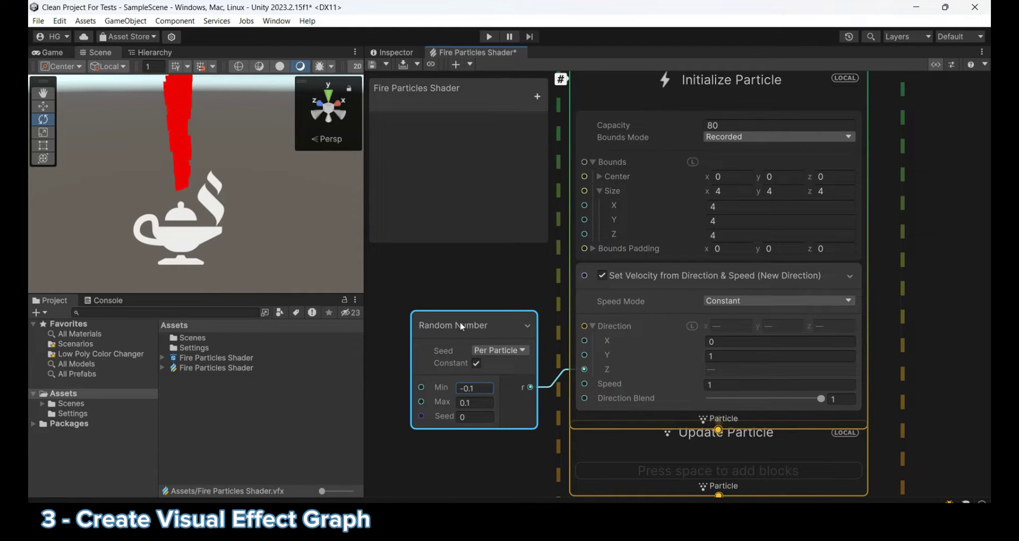
Duplicate the Random Number node, place the copy above the original, and narrow the blackboard to make room
{"action": "scroll", "coordinate": [518, 269], "scroll_direction": "down", "scroll_amount": 2}
{"action": "key", "text": "ctrl+d"}
{"action": "left_click_drag", "start_coordinate": [547, 338], "coordinate": [479, 247]}
{"action": "left_click_drag", "start_coordinate": [482, 333], "coordinate": [482, 377]}
{"action": "middle_click_drag", "start_coordinate": [546, 347], "coordinate": [650, 356]}
{"action": "left_click_drag", "start_coordinate": [629, 261], "coordinate": [610, 260]}
{"action": "left_click_drag", "start_coordinate": [548, 132], "coordinate": [440, 132]}
{"action": "middle_click_drag", "start_coordinate": [633, 290], "coordinate": [579, 230]}
{"action": "scroll", "coordinate": [578, 230], "scroll_direction": "up", "scroll_amount": 1}
Connect the duplicated Random Number node to the velocity direction's X and tidy its position
{"action": "left_click_drag", "start_coordinate": [580, 232], "coordinate": [561, 230]}
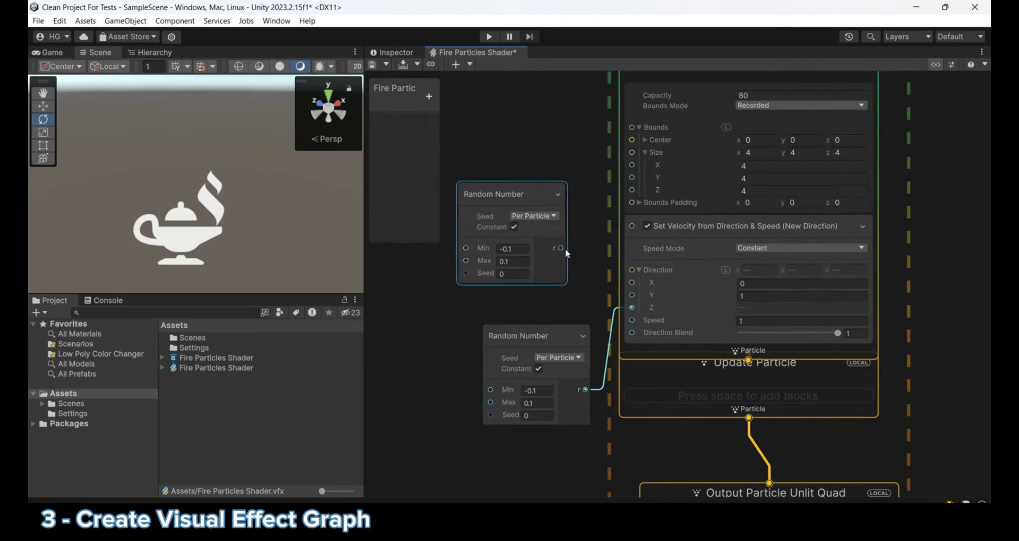
{"action": "left_click_drag", "start_coordinate": [631, 284], "coordinate": [632, 283]}
{"action": "left_click_drag", "start_coordinate": [518, 199], "coordinate": [540, 194]}
{"action": "left_click_drag", "start_coordinate": [287, 213], "coordinate": [225, 168], "text": "alt"}
{"action": "scroll", "coordinate": [225, 189], "scroll_direction": "down", "scroll_amount": 3}
{"action": "left_click_drag", "start_coordinate": [533, 203], "coordinate": [517, 198]}
Move the Update Particle and Output Particle Unlit Quad contexts further down to free space below Initialize Particle
{"action": "middle_click_drag", "start_coordinate": [846, 393], "coordinate": [798, 280]}
{"action": "left_click_drag", "start_coordinate": [797, 280], "coordinate": [807, 347]}
{"action": "left_click_drag", "start_coordinate": [800, 396], "coordinate": [803, 492]}
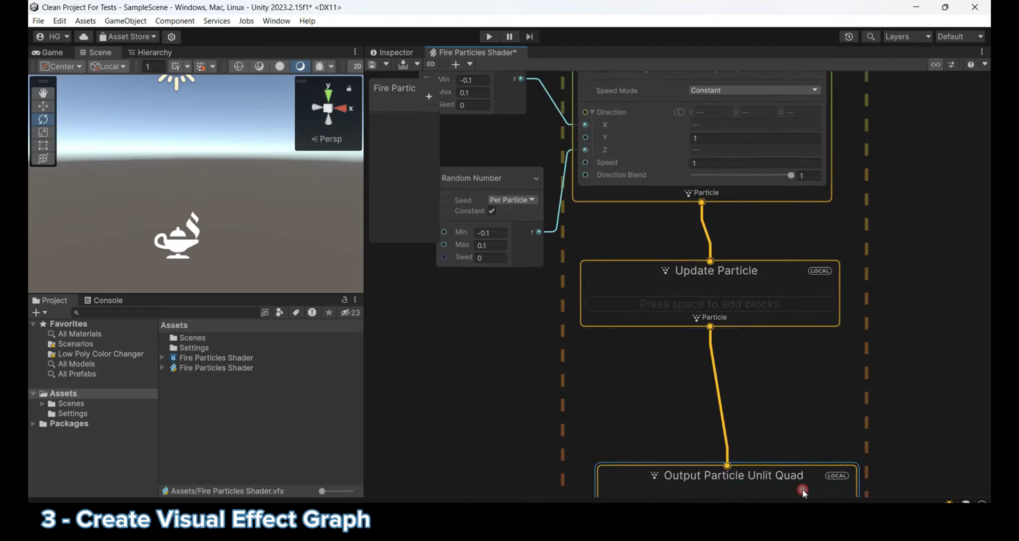
Add a Set Lifetime Random (Uniform) block to Initialize Particle with A at 1.3 and B at 2
{"action": "middle_click_drag", "start_coordinate": [723, 237], "coordinate": [712, 397]}
{"action": "left_click", "coordinate": [674, 350]}
{"action": "key", "text": "space"}
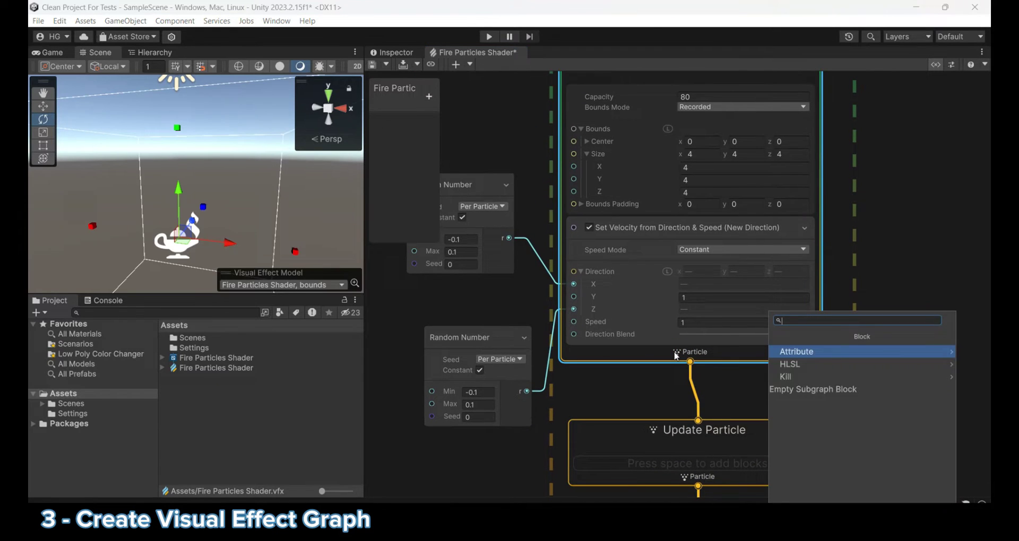
{"action": "type", "text": "set lifer"}
{"action": "key", "text": "BackSpace"}
{"action": "type", "text": "ra"}
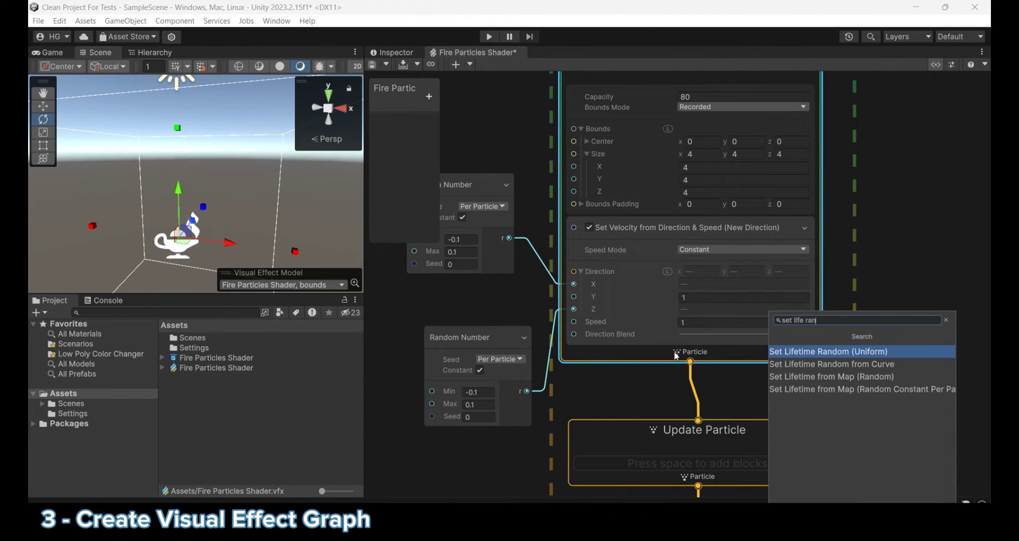
{"action": "type", "text": "n"}
{"action": "key", "text": "Return"}
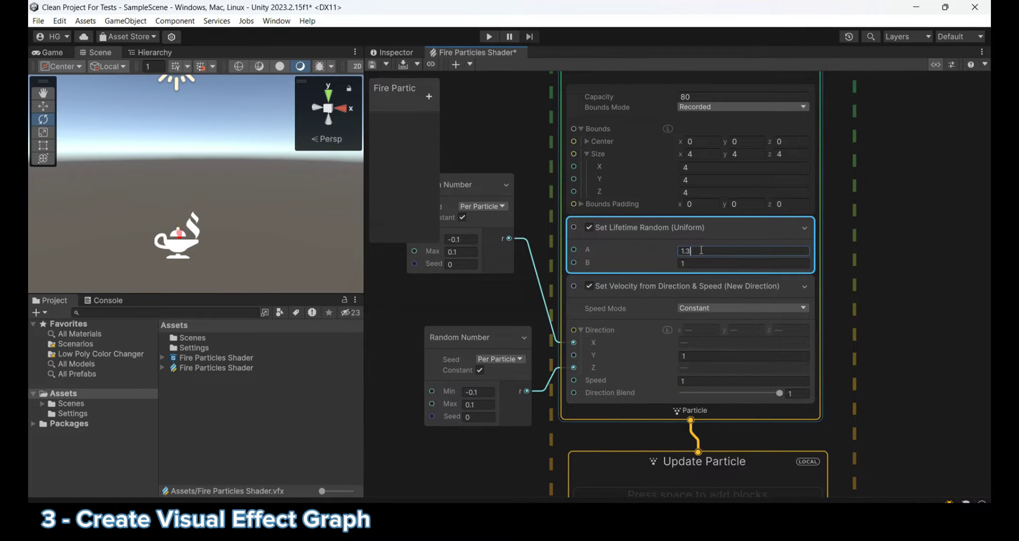
{"action": "left_click", "coordinate": [752, 264]}
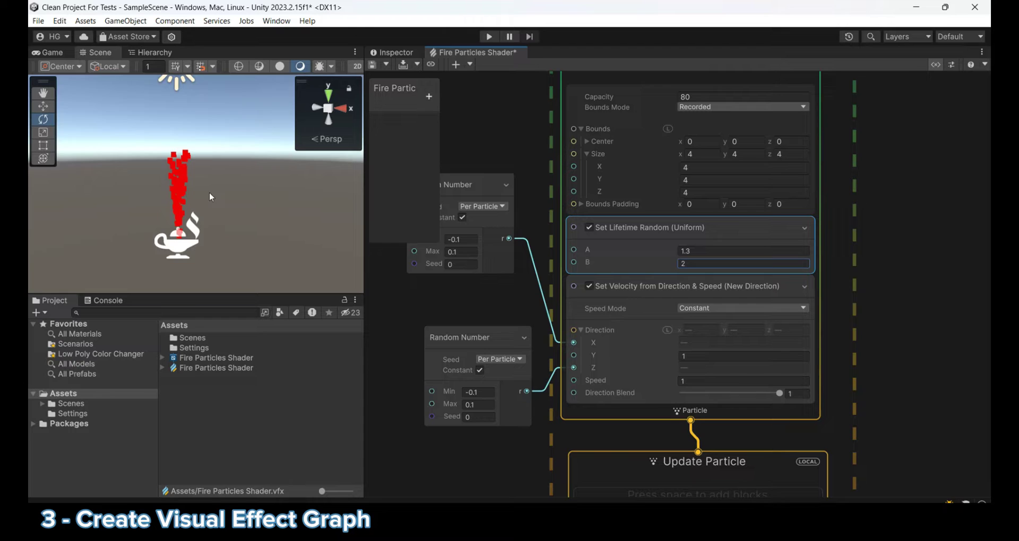
Reposition the Random Number node that feeds the velocity direction's X
{"action": "left_click_drag", "start_coordinate": [209, 192], "coordinate": [157, 205], "text": "alt"}
{"action": "middle_click_drag", "start_coordinate": [557, 190], "coordinate": [623, 219]}
{"action": "left_click_drag", "start_coordinate": [533, 207], "coordinate": [540, 219]}
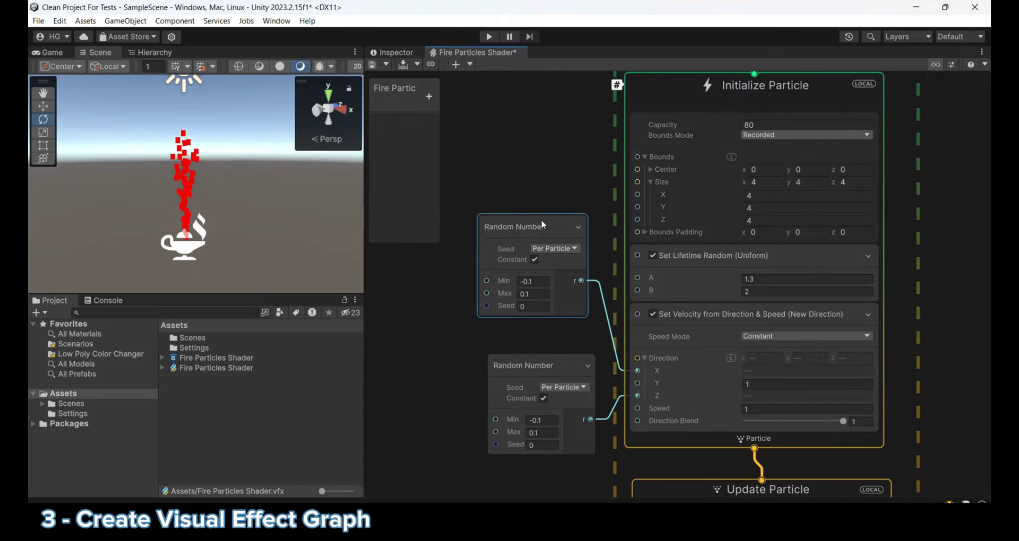
Add a Set Position (Shape: Arc Sphere) block to the Initialize Particle context
{"action": "middle_click_drag", "start_coordinate": [540, 219], "coordinate": [543, 177]}
{"action": "left_click", "coordinate": [786, 394]}
{"action": "key", "text": "space"}
{"action": "type", "text": "set pos"}
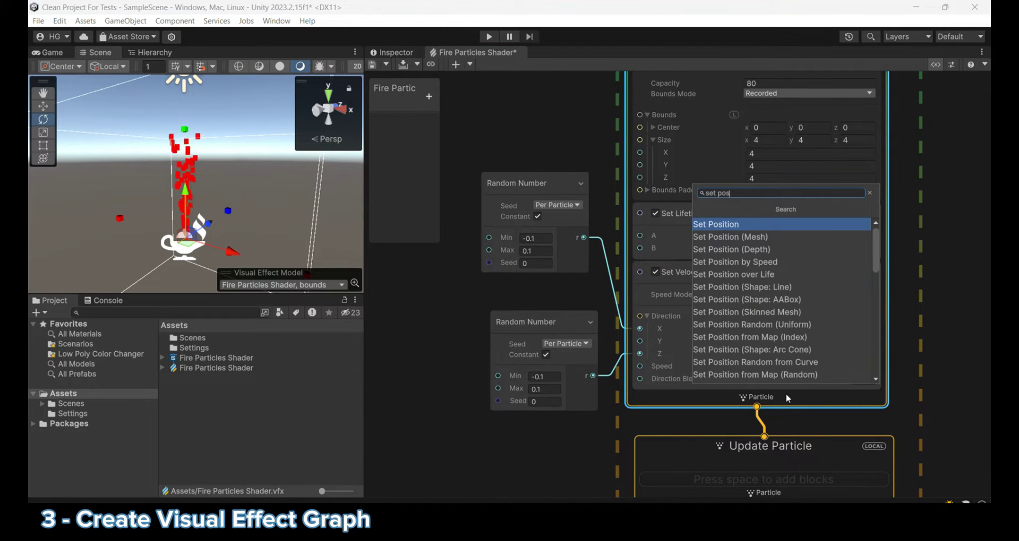
{"action": "type", "text": " arc"}
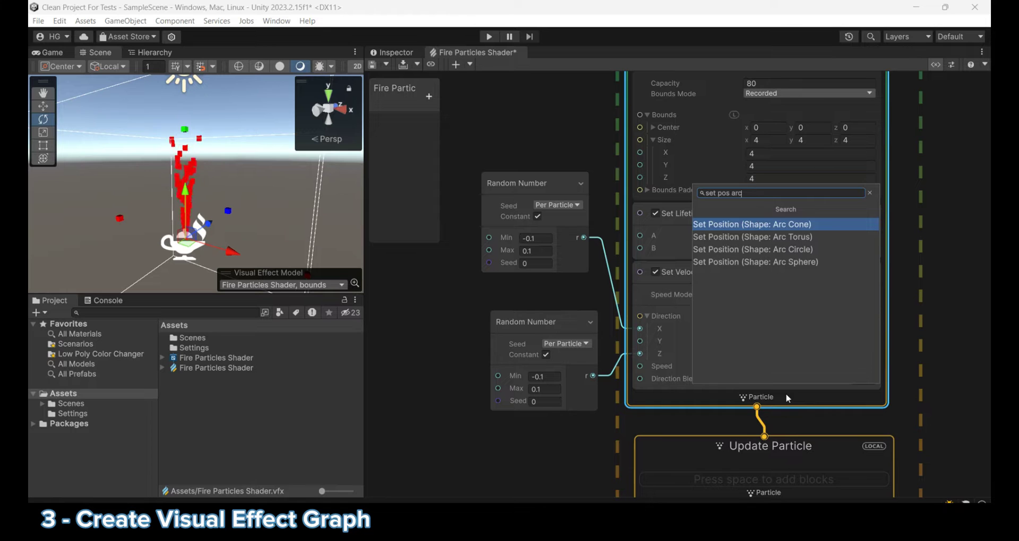
{"action": "key", "text": "Down"}
{"action": "key", "text": "Down"}
{"action": "key", "text": "Down"}
{"action": "key", "text": "Return"}
Move the Set Position block above Set Lifetime Random and shift both Random Number nodes down
{"action": "left_click_drag", "start_coordinate": [724, 405], "coordinate": [716, 209]}
{"action": "left_click_drag", "start_coordinate": [551, 339], "coordinate": [514, 437]}
{"action": "left_click_drag", "start_coordinate": [530, 199], "coordinate": [511, 303]}
Add an Arc Sphere property named Spawn Position to the effect graph
{"action": "left_click", "coordinate": [478, 96]}
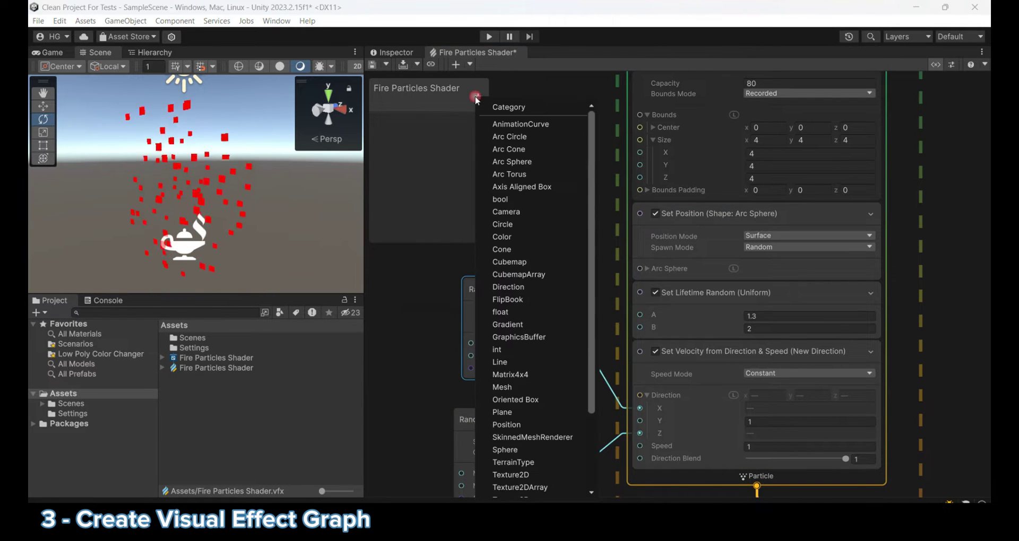
{"action": "left_click", "coordinate": [512, 161]}
{"action": "type", "text": "S"}
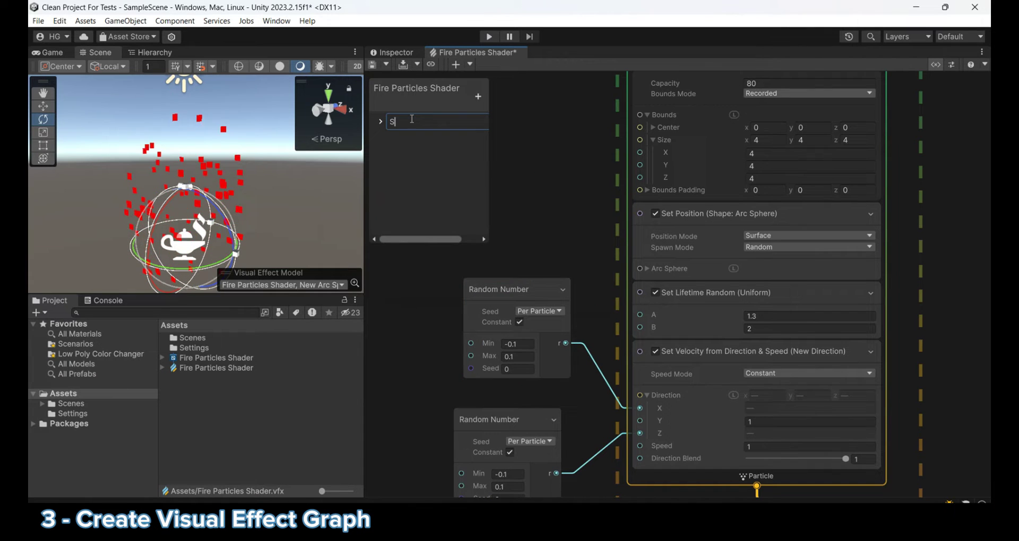
{"action": "type", "text": "pawn Positin"}
{"action": "key", "text": "Return"}
{"action": "double_click", "coordinate": [416, 121]}
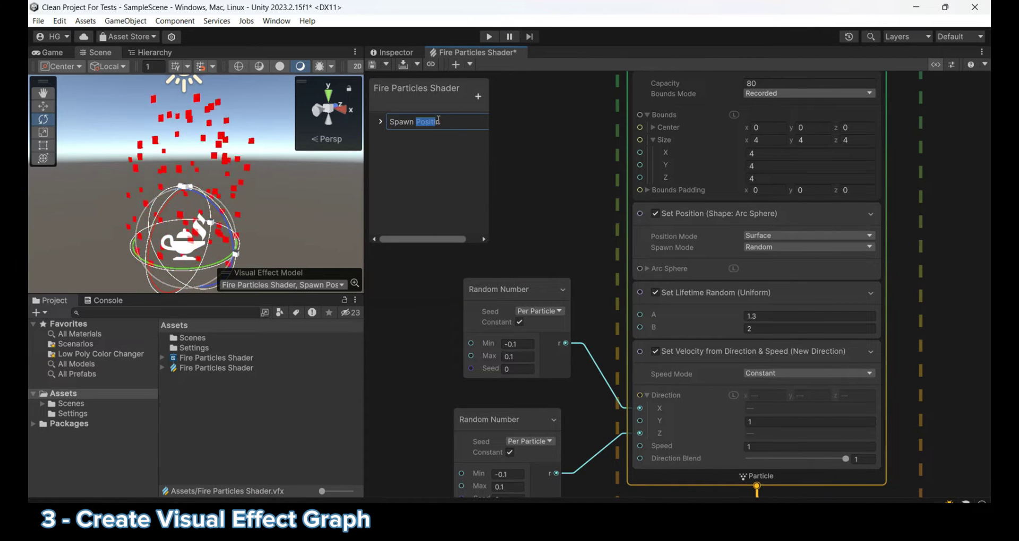
{"action": "type", "text": "Pos"}
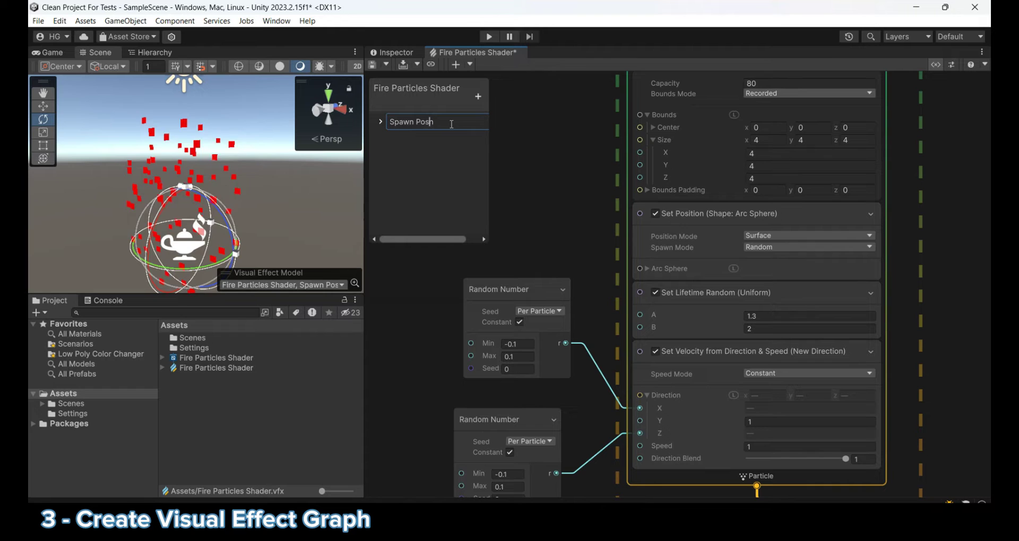
{"action": "type", "text": "ition"}
{"action": "key", "text": "Return"}
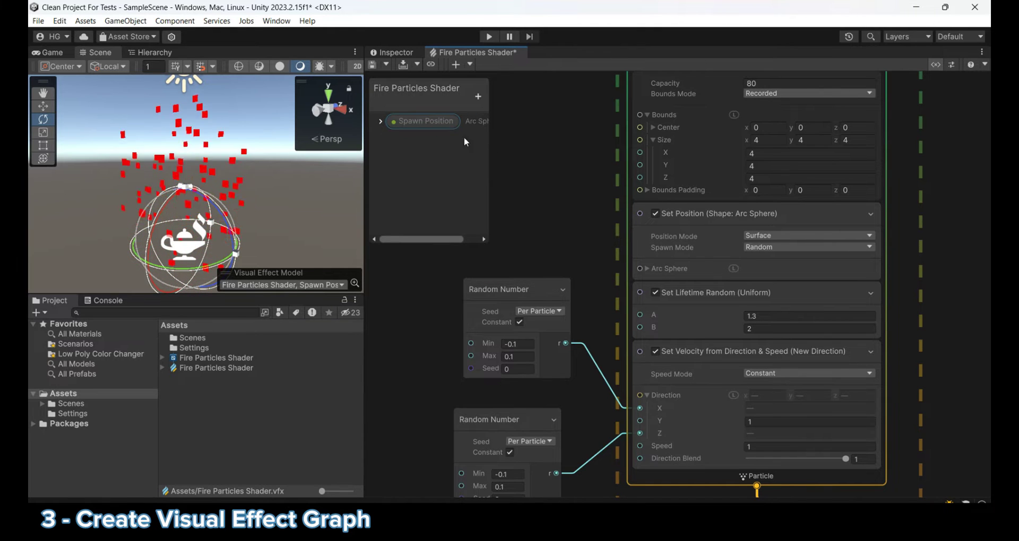
Place the Spawn Position property in the graph and connect it to the Set Position block's Arc Sphere input
{"action": "left_click_drag", "start_coordinate": [446, 121], "coordinate": [579, 185]}
{"action": "left_click_drag", "start_coordinate": [622, 266], "coordinate": [639, 269]}
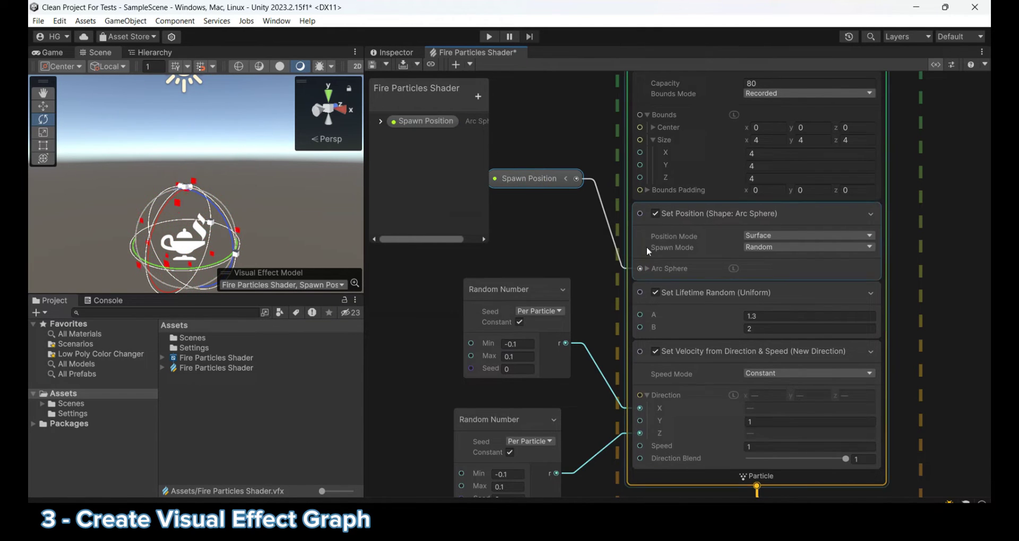
{"action": "middle_click_drag", "start_coordinate": [646, 250], "coordinate": [759, 241]}
{"action": "left_click_drag", "start_coordinate": [657, 167], "coordinate": [639, 207]}
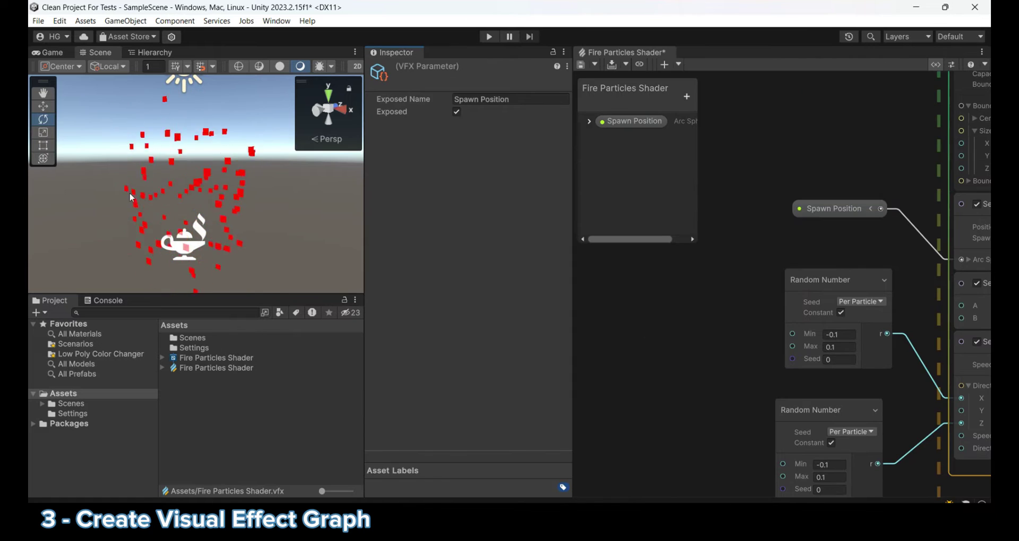
Shrink the effect's Spawn Position sphere to the lamp's opening using its property gizmo, and hide the gizmo
{"action": "left_click", "coordinate": [178, 242]}
{"action": "scroll", "coordinate": [461, 287], "scroll_direction": "down", "scroll_amount": 3}
{"action": "left_click", "coordinate": [461, 287]}
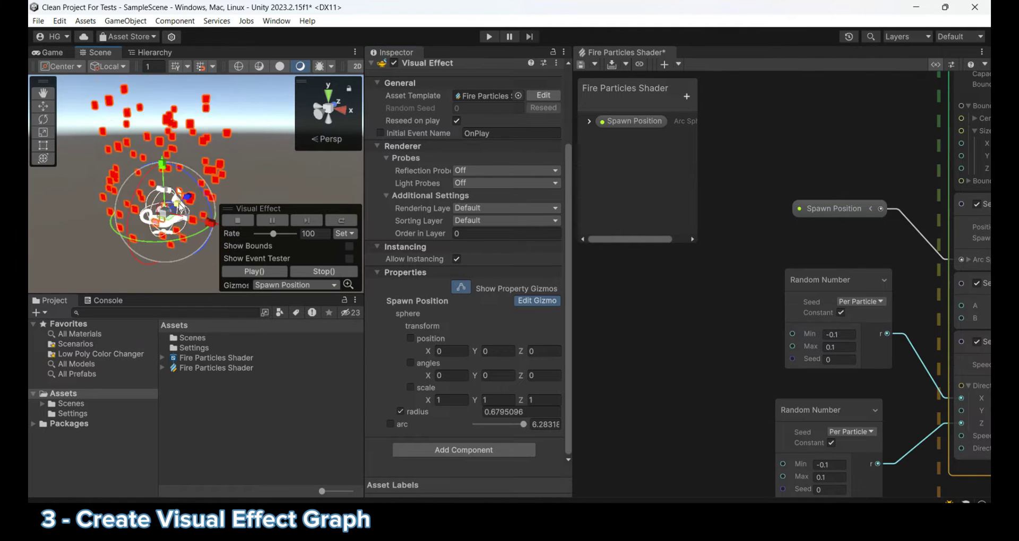
{"action": "mouse_move", "coordinate": [177, 237]}
{"action": "right_mouse_down"}
{"action": "mouse_move", "coordinate": [178, 245]}
{"action": "mouse_move", "coordinate": [178, 237]}
{"action": "right_mouse_up"}
{"action": "left_click_drag", "start_coordinate": [192, 185], "coordinate": [178, 200]}
{"action": "key", "text": "ctrl+z"}
{"action": "left_click", "coordinate": [461, 287]}
Dock the Inspector together with the effect graph and save the graph
{"action": "left_click_drag", "start_coordinate": [395, 52], "coordinate": [690, 52]}
{"action": "left_click", "coordinate": [499, 52]}
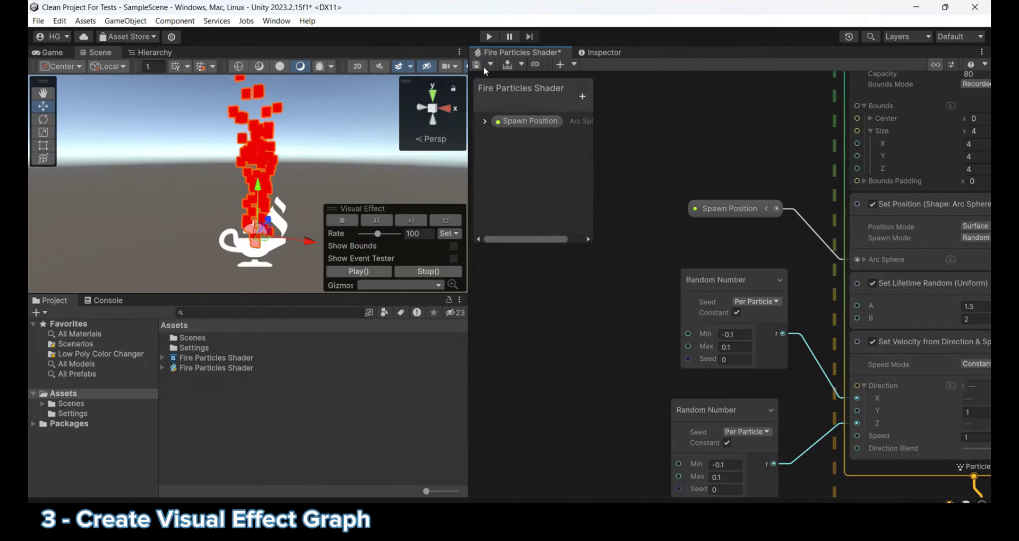
{"action": "left_click", "coordinate": [475, 64]}
Narrow the Scene view and move the Visual Effect overlay clear of the lamp
{"action": "left_click_drag", "start_coordinate": [467, 209], "coordinate": [333, 209]}
{"action": "left_click_drag", "start_coordinate": [245, 209], "coordinate": [63, 187]}
{"action": "middle_click_drag", "start_coordinate": [238, 170], "coordinate": [299, 198]}
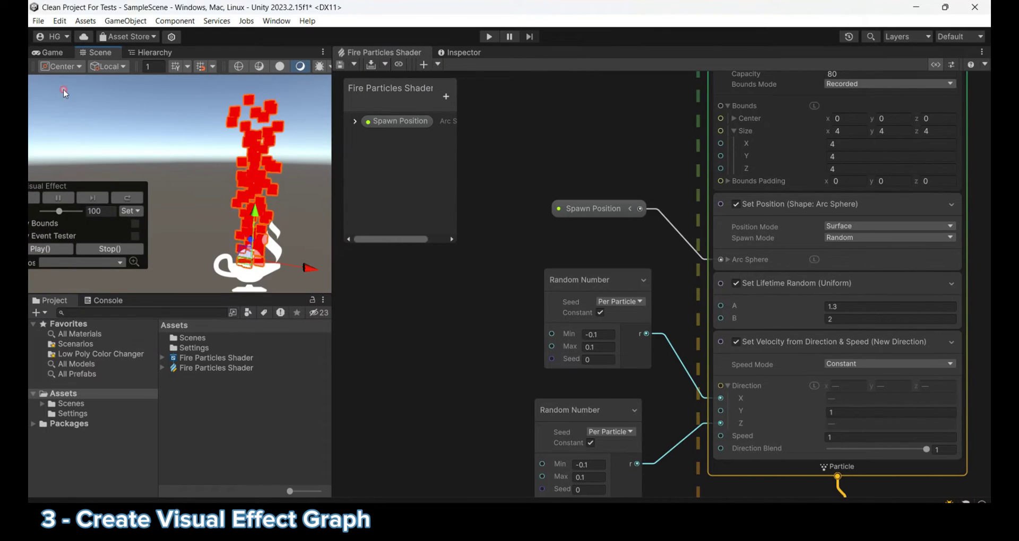
{"action": "left_click_drag", "start_coordinate": [93, 185], "coordinate": [119, 87]}
Add a Linear Drag block to Update Particle with a drag coefficient of 0.36
{"action": "middle_click_drag", "start_coordinate": [505, 359], "coordinate": [460, 193]}
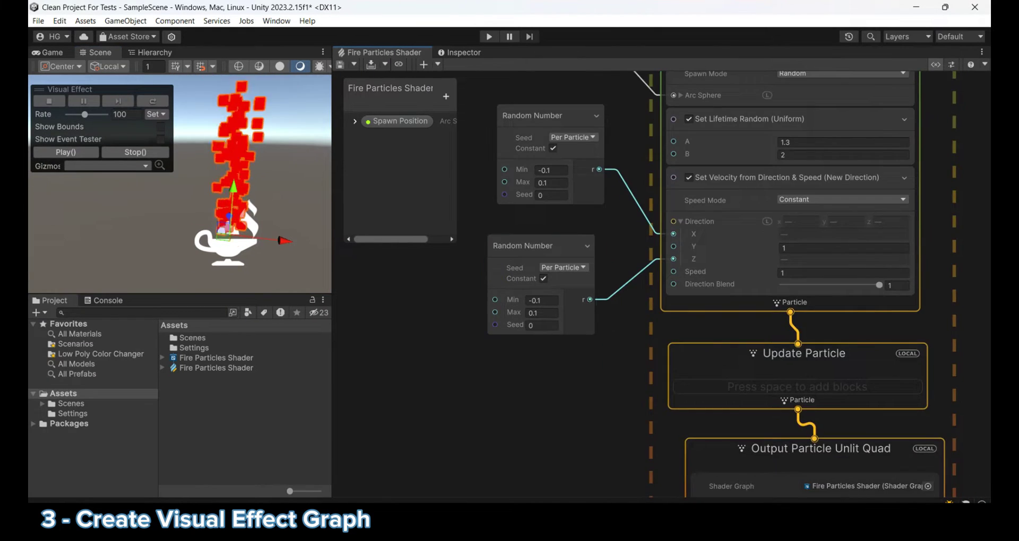
{"action": "middle_click_drag", "start_coordinate": [706, 403], "coordinate": [637, 266]}
{"action": "scroll", "coordinate": [637, 266], "scroll_direction": "down", "scroll_amount": 2}
{"action": "left_click_drag", "start_coordinate": [669, 302], "coordinate": [658, 338]}
{"action": "left_click", "coordinate": [654, 249]}
{"action": "key", "text": "space"}
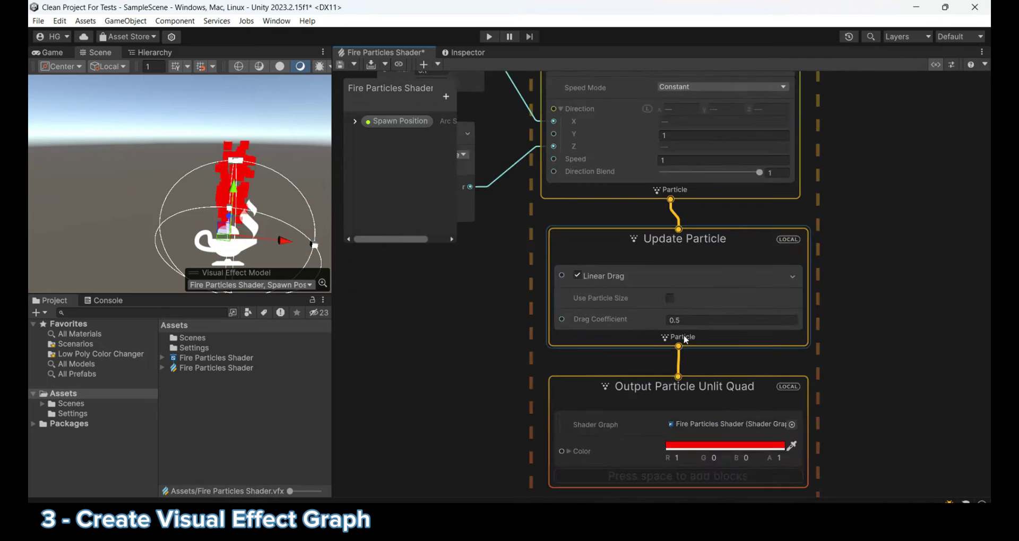
{"action": "scroll", "coordinate": [684, 336], "scroll_direction": "up", "scroll_amount": 2}
{"action": "left_click", "coordinate": [703, 323]}
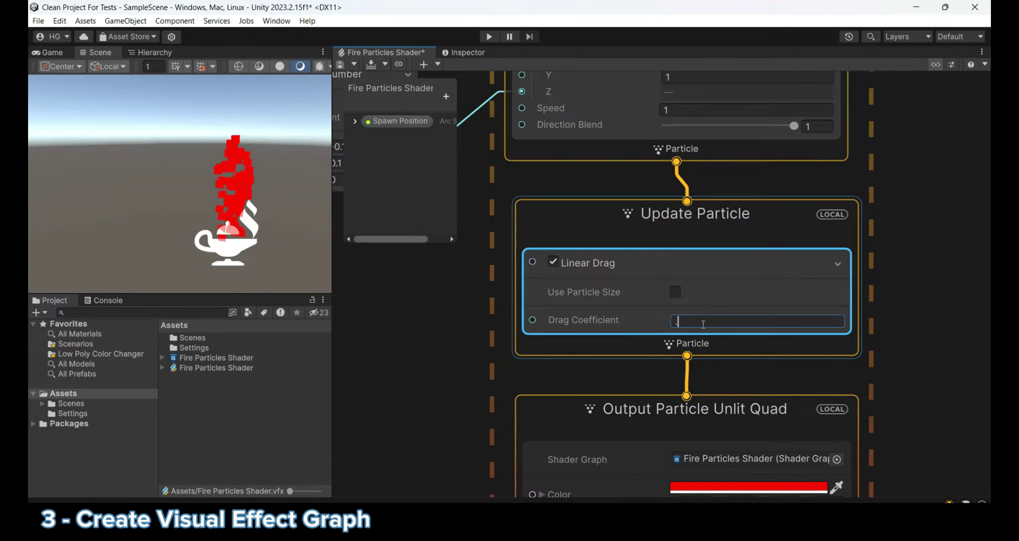
{"action": "left_click", "coordinate": [244, 111]}
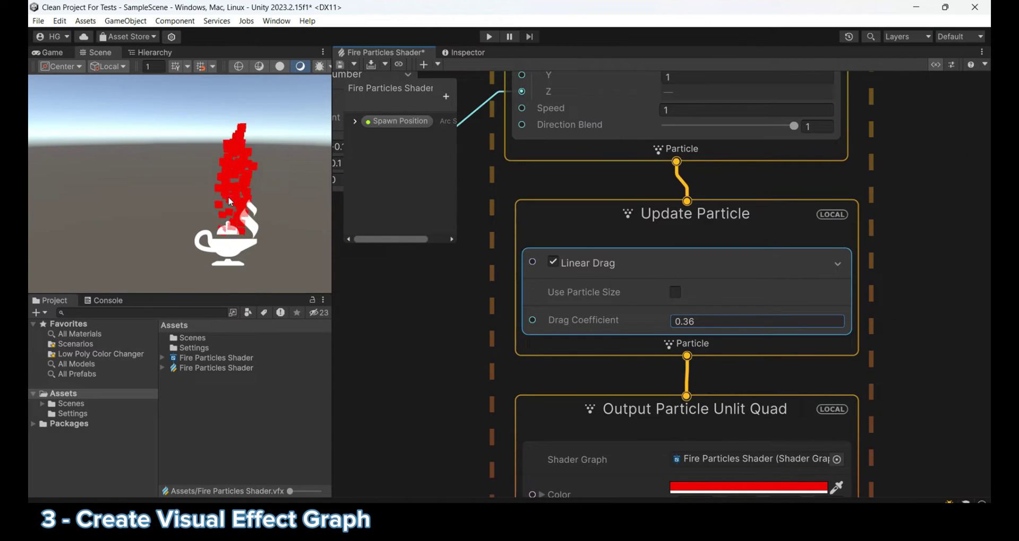
Move the Output Particle context down and add a Set Size over Life block to Update Particle
{"action": "scroll", "coordinate": [638, 302], "scroll_direction": "down", "scroll_amount": 1}
{"action": "middle_click_drag", "start_coordinate": [706, 363], "coordinate": [668, 203]}
{"action": "left_click_drag", "start_coordinate": [667, 232], "coordinate": [667, 282]}
{"action": "left_click", "coordinate": [624, 175]}
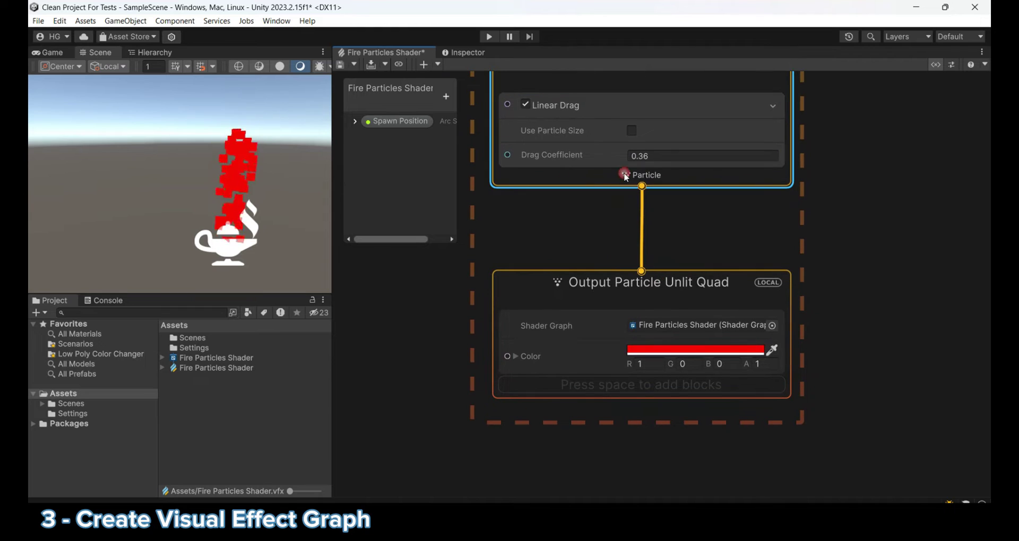
{"action": "key", "text": "space"}
{"action": "type", "text": "set size o"}
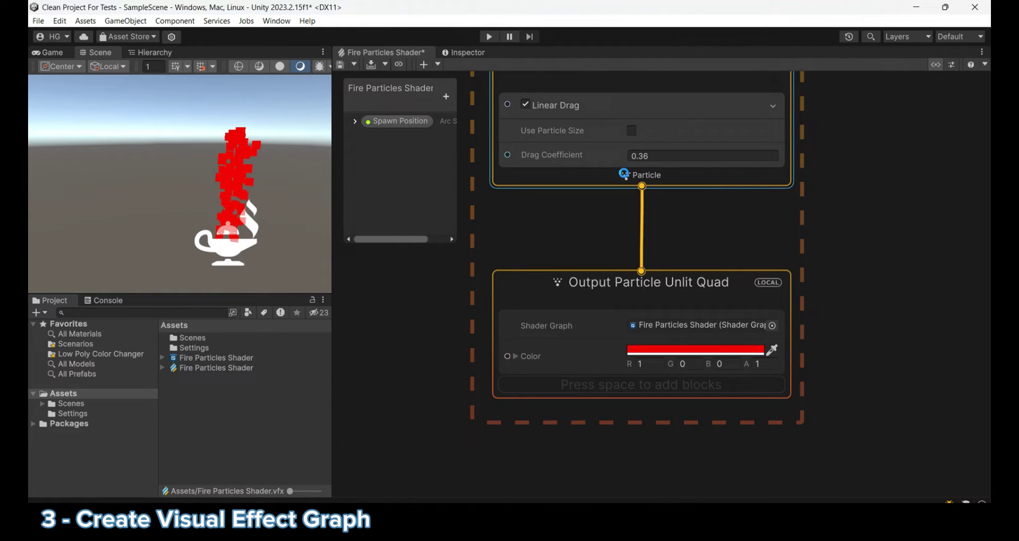
{"action": "left_click", "coordinate": [663, 211]}
{"action": "left_click", "coordinate": [593, 232]}
Reshape the size curve by deleting its middle key, starting at about 0.17 and bowing the descent to zero outward
{"action": "left_click", "coordinate": [670, 234]}
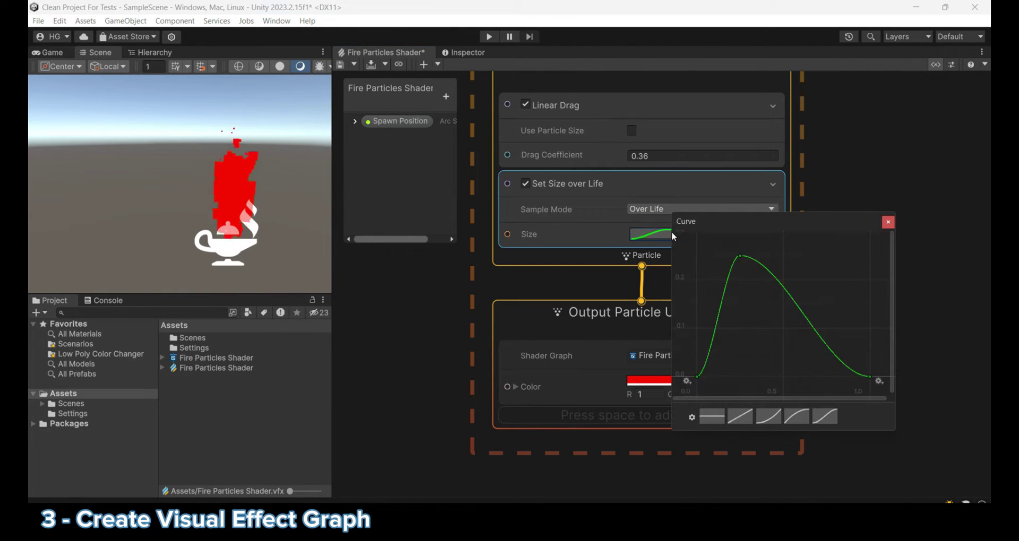
{"action": "right_click", "coordinate": [698, 381]}
{"action": "left_click", "coordinate": [725, 392]}
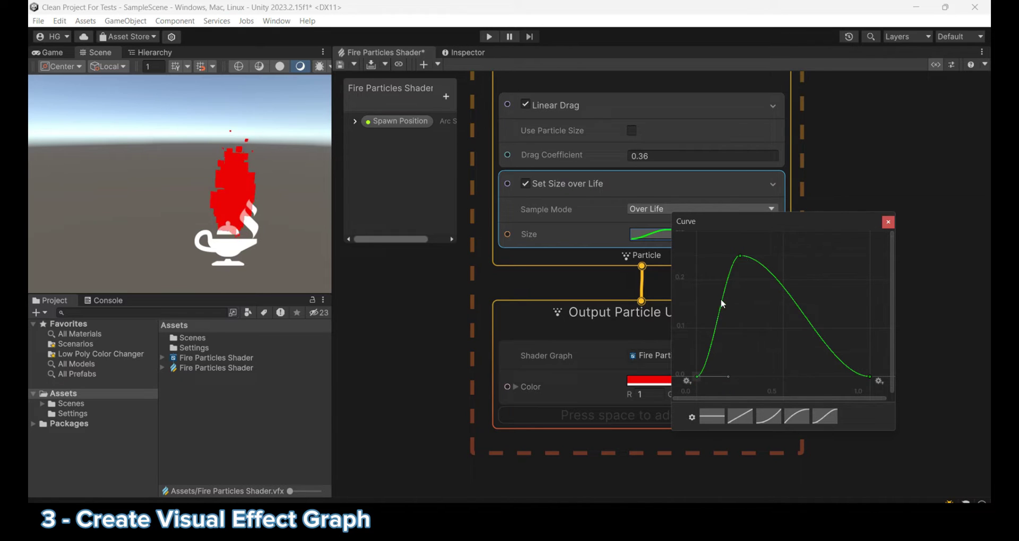
{"action": "right_click", "coordinate": [740, 256]}
{"action": "left_click", "coordinate": [764, 284]}
{"action": "left_click_drag", "start_coordinate": [697, 376], "coordinate": [699, 341]}
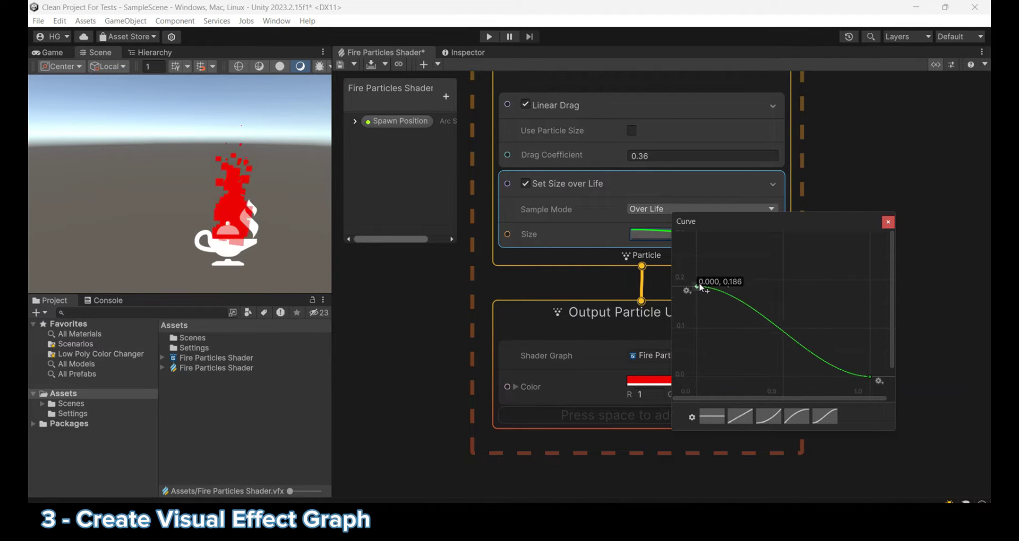
{"action": "left_click_drag", "start_coordinate": [699, 287], "coordinate": [698, 295]}
{"action": "right_click", "coordinate": [698, 295]}
{"action": "left_click", "coordinate": [733, 339]}
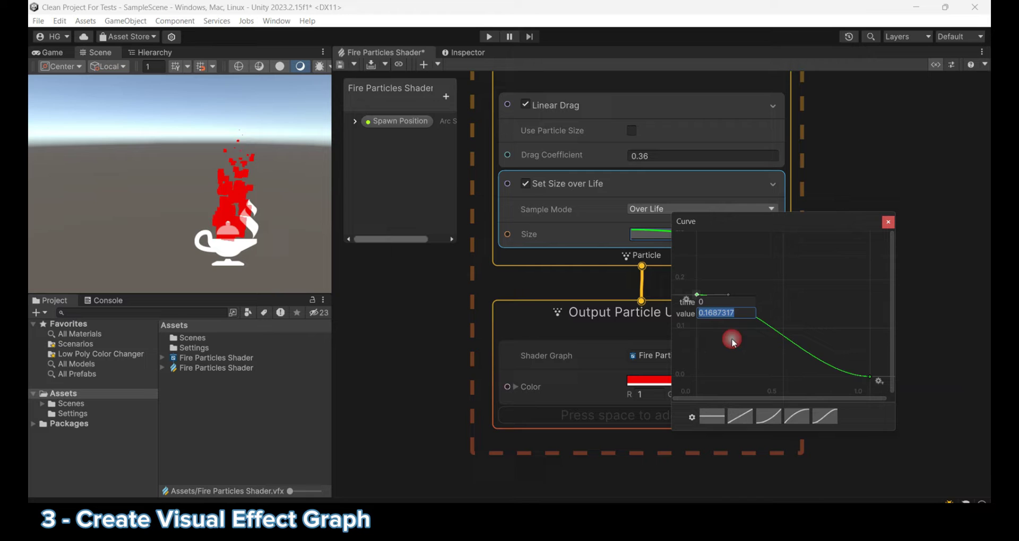
{"action": "left_click_drag", "start_coordinate": [835, 350], "coordinate": [835, 346]}
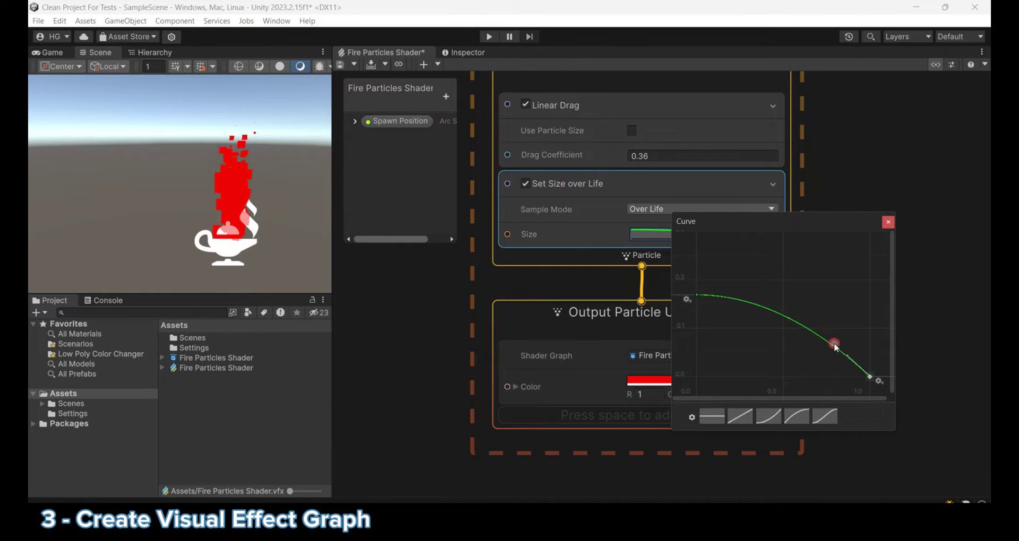
{"action": "right_click_drag", "start_coordinate": [261, 207], "coordinate": [310, 223]}
{"action": "key", "text": "w"}
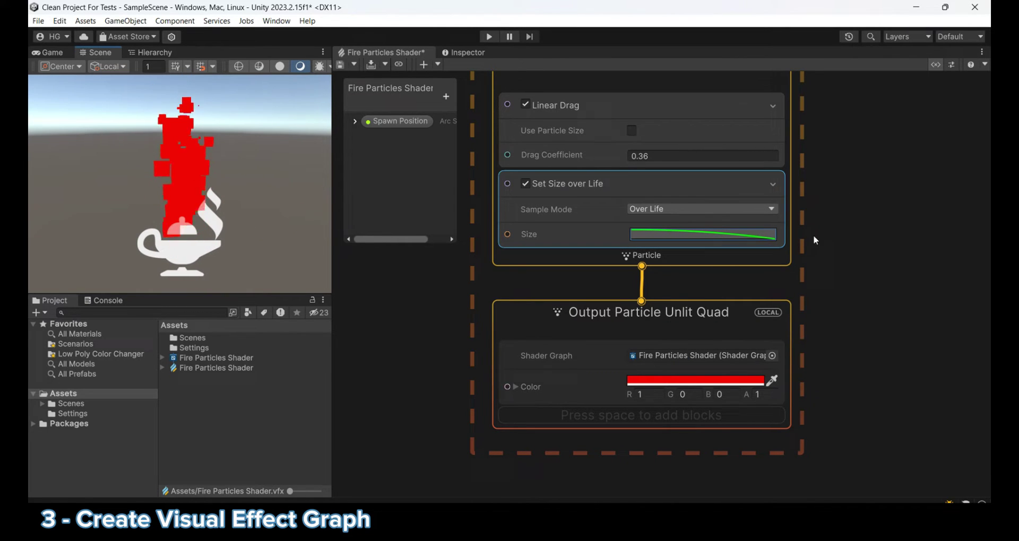
Add a Get Attribute: color node and connect it to the Color input of Output Particle Unlit Quad
{"action": "middle_click_drag", "start_coordinate": [910, 285], "coordinate": [891, 212]}
{"action": "middle_click_drag", "start_coordinate": [448, 313], "coordinate": [539, 340]}
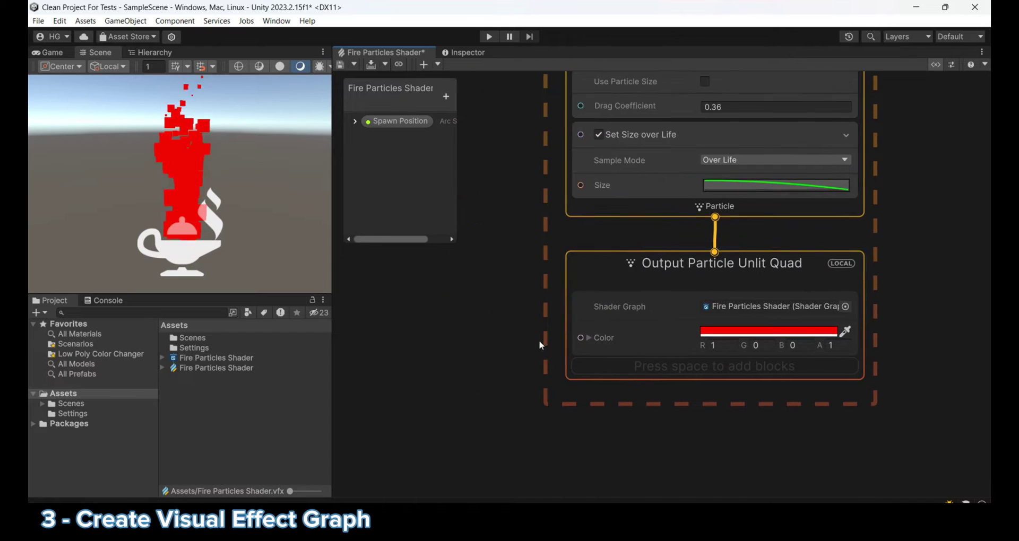
{"action": "left_click", "coordinate": [499, 339]}
{"action": "left_click_drag", "start_coordinate": [580, 340], "coordinate": [435, 320]}
{"action": "type", "text": "get colo"}
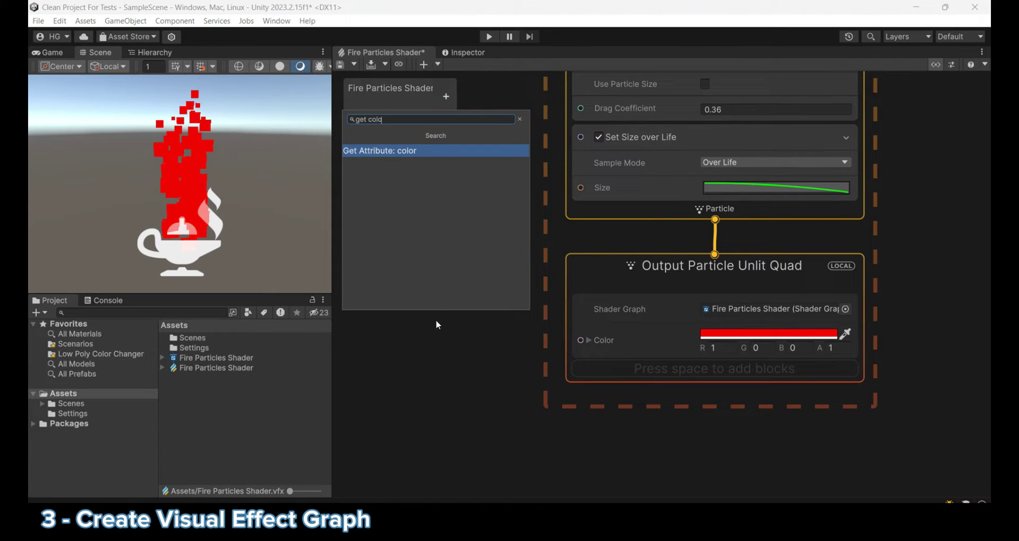
{"action": "key", "text": "Return"}
{"action": "left_click_drag", "start_coordinate": [389, 287], "coordinate": [467, 292]}
Add a Set Color over Life (Gradient) block to Output Particle and apply the red-to-yellow fading HDR preset
{"action": "middle_click_drag", "start_coordinate": [694, 382], "coordinate": [692, 323]}
{"action": "left_click", "coordinate": [669, 319]}
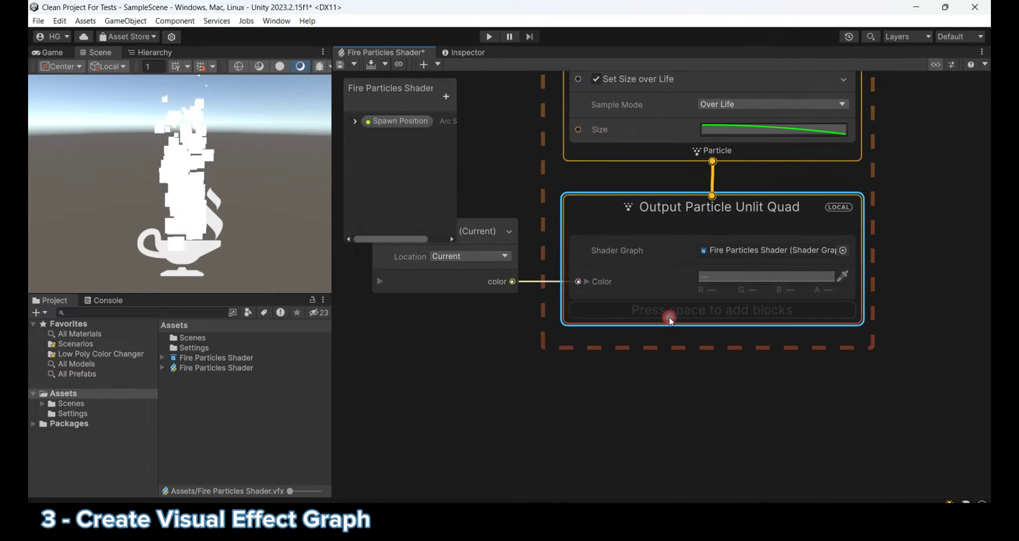
{"action": "key", "text": "space"}
{"action": "type", "text": "set color gra"}
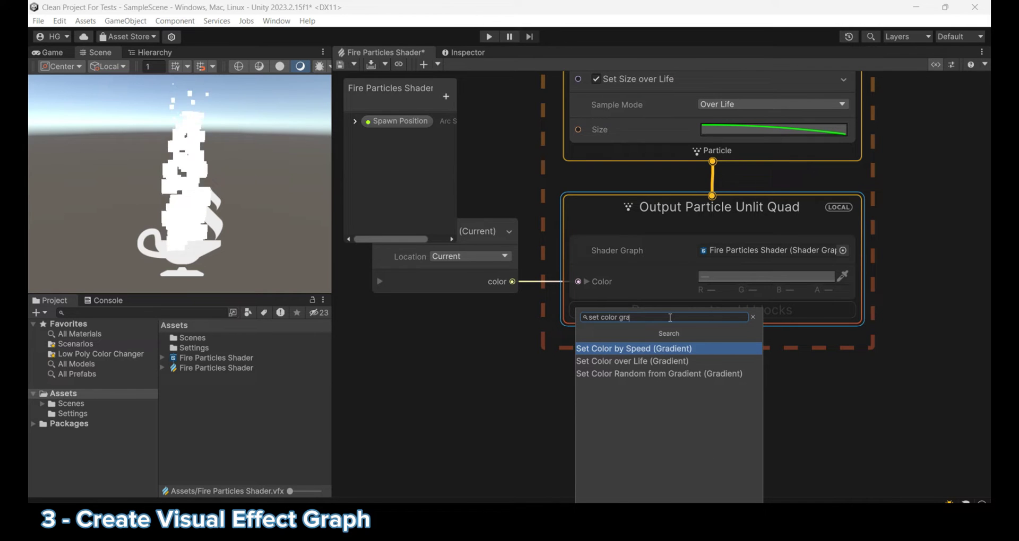
{"action": "left_click", "coordinate": [632, 361]}
{"action": "left_click", "coordinate": [769, 377]}
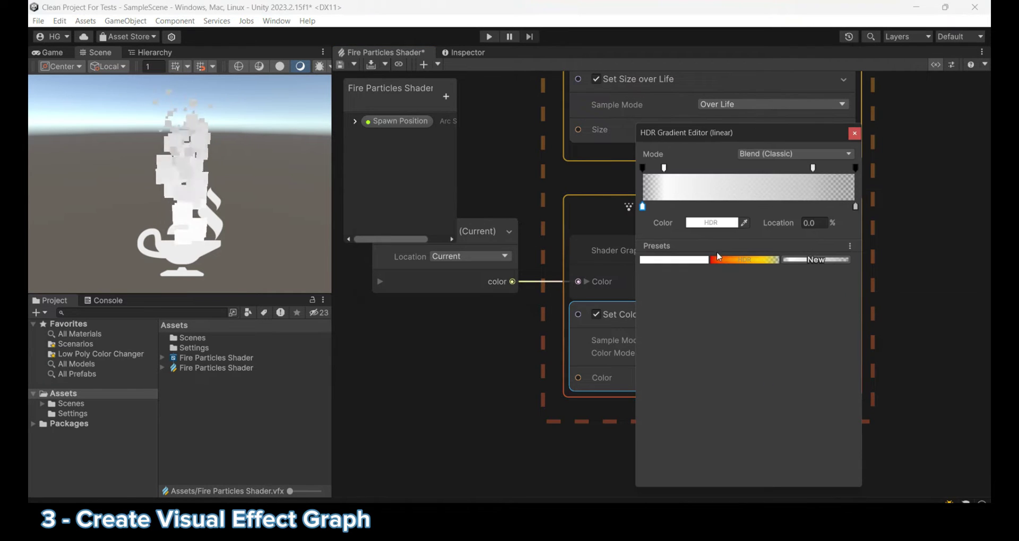
{"action": "left_click", "coordinate": [727, 260]}
{"action": "left_click_drag", "start_coordinate": [253, 222], "coordinate": [149, 183], "text": "alt"}
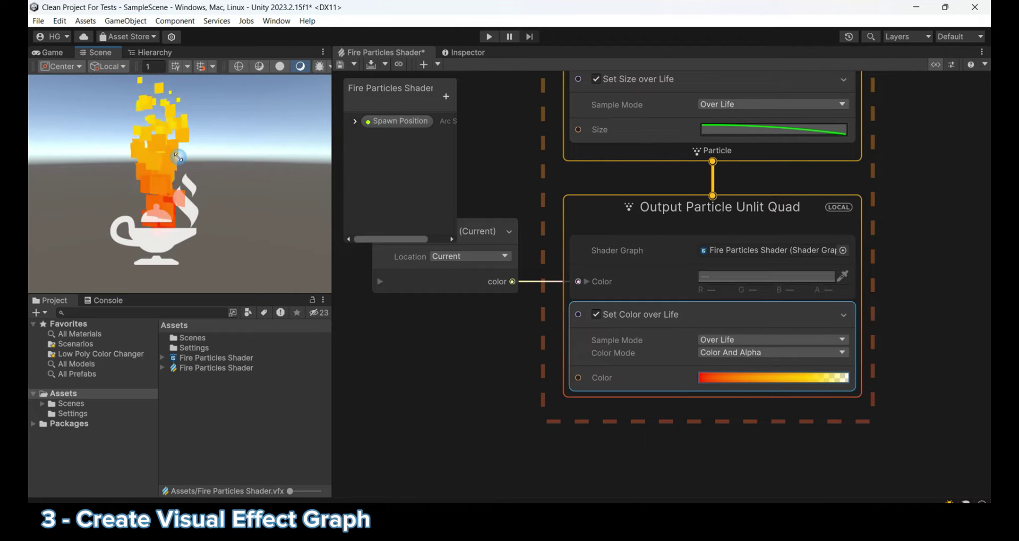
Add an Orient: Face Camera Plane block to Output Particle Unlit Quad
{"action": "left_click", "coordinate": [698, 227]}
{"action": "key", "text": "space"}
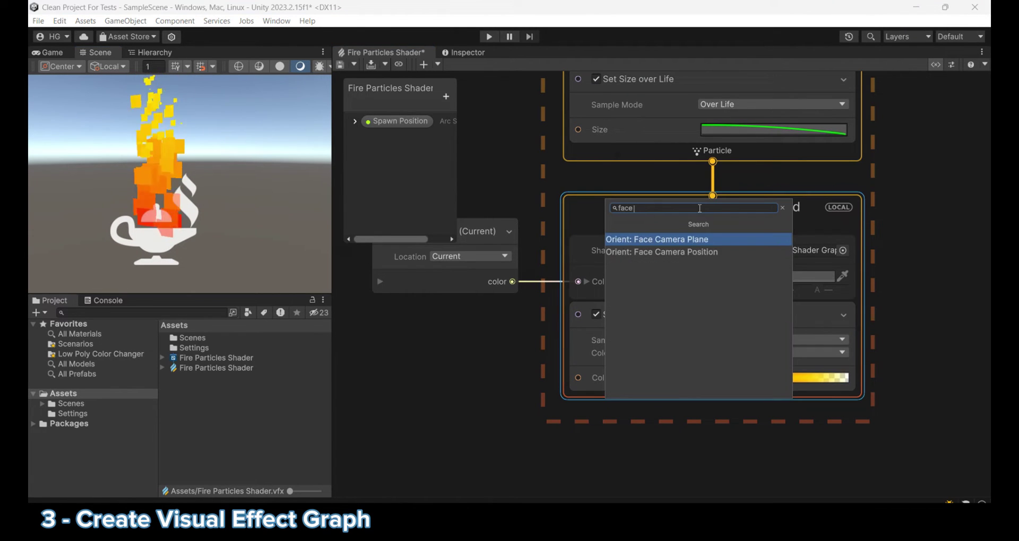
{"action": "key", "text": "Return"}
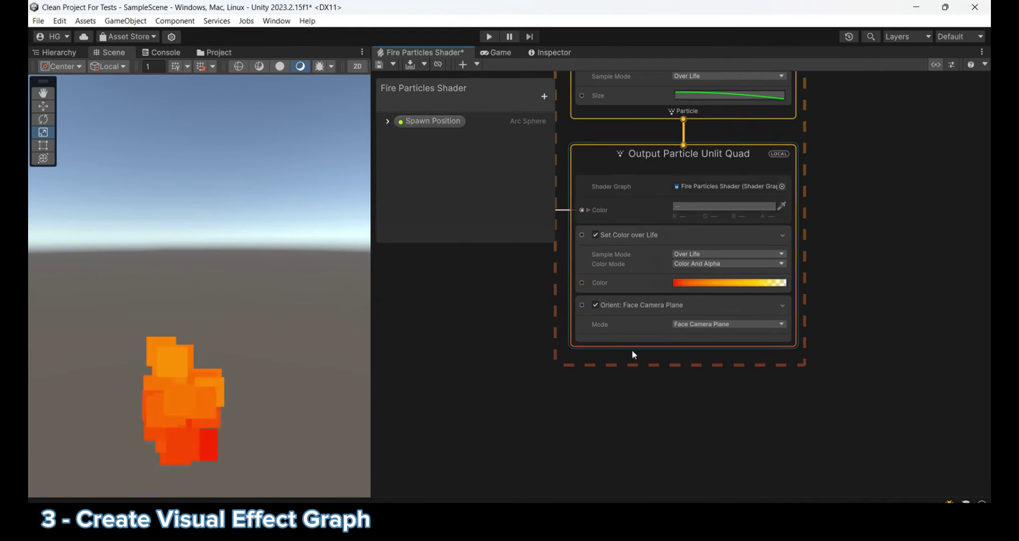
Add an Add Angle over Life block to Output Particle with its channel set to Z
{"action": "left_click", "coordinate": [633, 349]}
{"action": "key", "text": "space"}
{"action": "type", "text": "add angle"}
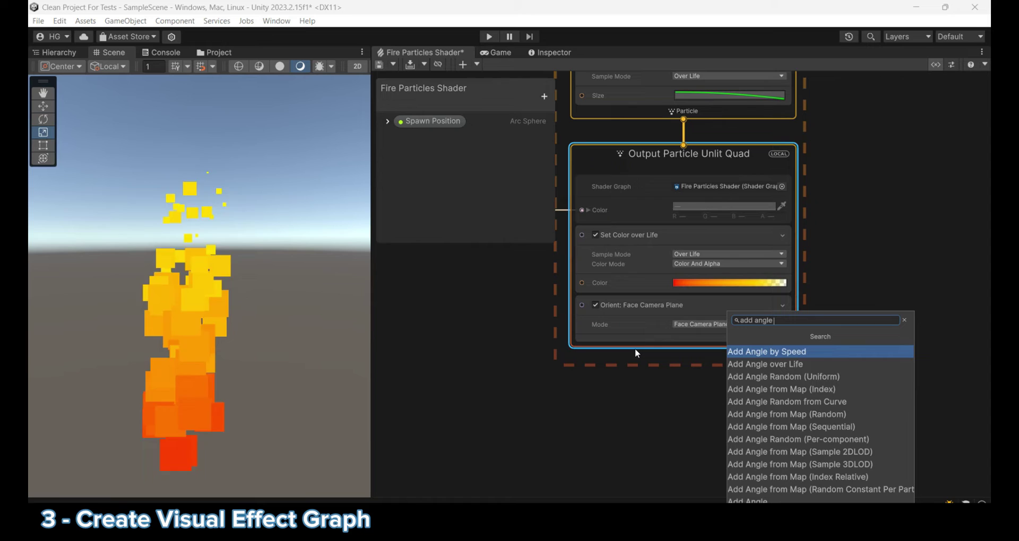
{"action": "key", "text": "Down"}
{"action": "key", "text": "Return"}
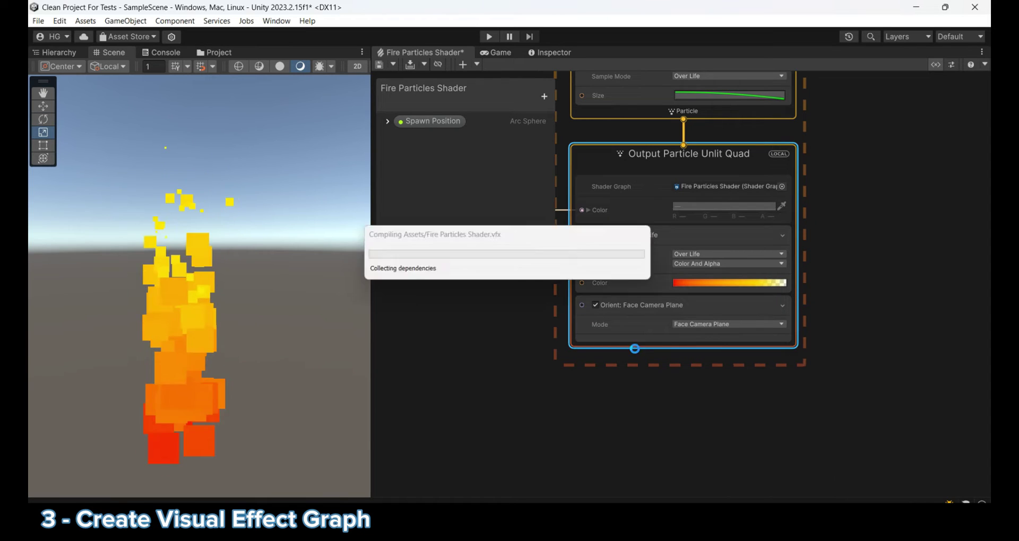
{"action": "left_click", "coordinate": [700, 384]}
{"action": "left_click", "coordinate": [699, 419]}
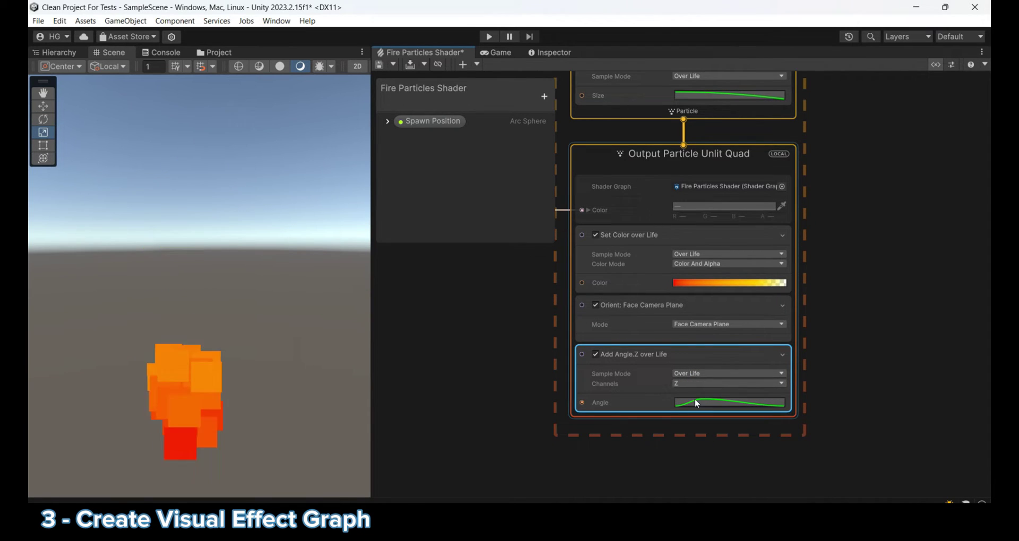
Make the Z angle curve a rising straight line and set its end key's value to 30
{"action": "left_click", "coordinate": [699, 403]}
{"action": "left_click", "coordinate": [765, 491]}
{"action": "right_click", "coordinate": [895, 332]}
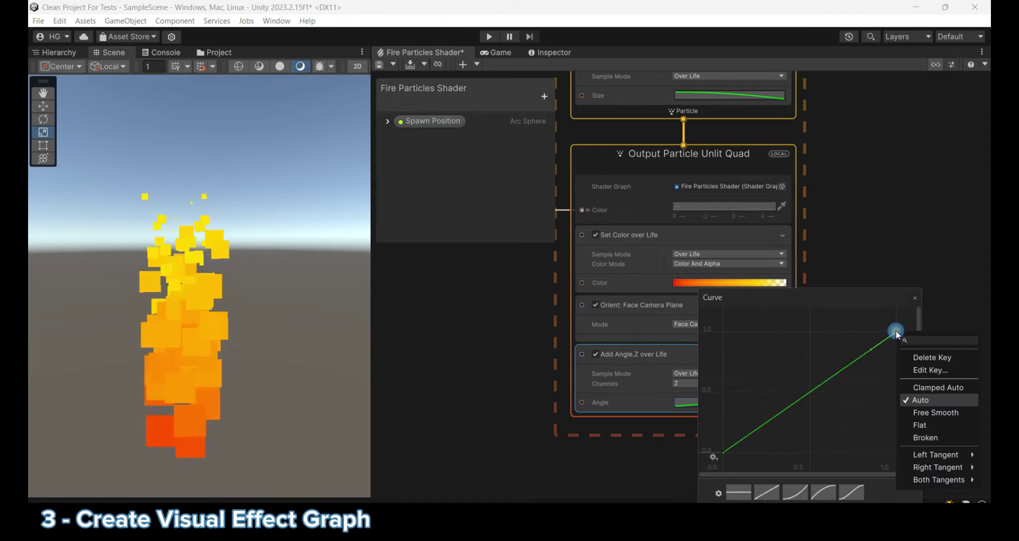
{"action": "left_click", "coordinate": [916, 371]}
{"action": "type", "text": "30"}
{"action": "key", "text": "Return"}
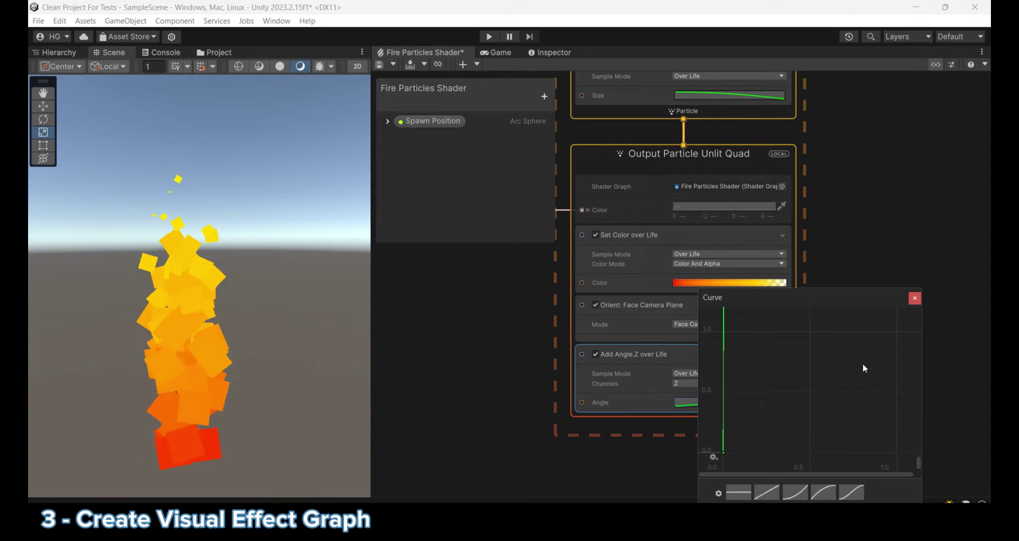
Close the angle curve editor and look over the rotating fire particles in the scene
{"action": "left_click", "coordinate": [473, 315]}
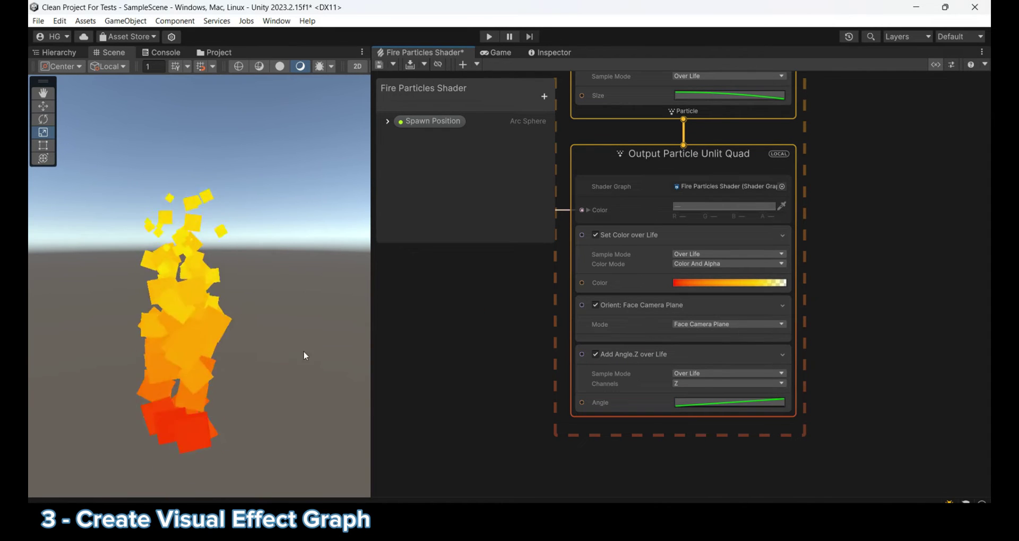
{"action": "right_click_drag", "start_coordinate": [275, 351], "coordinate": [275, 361]}
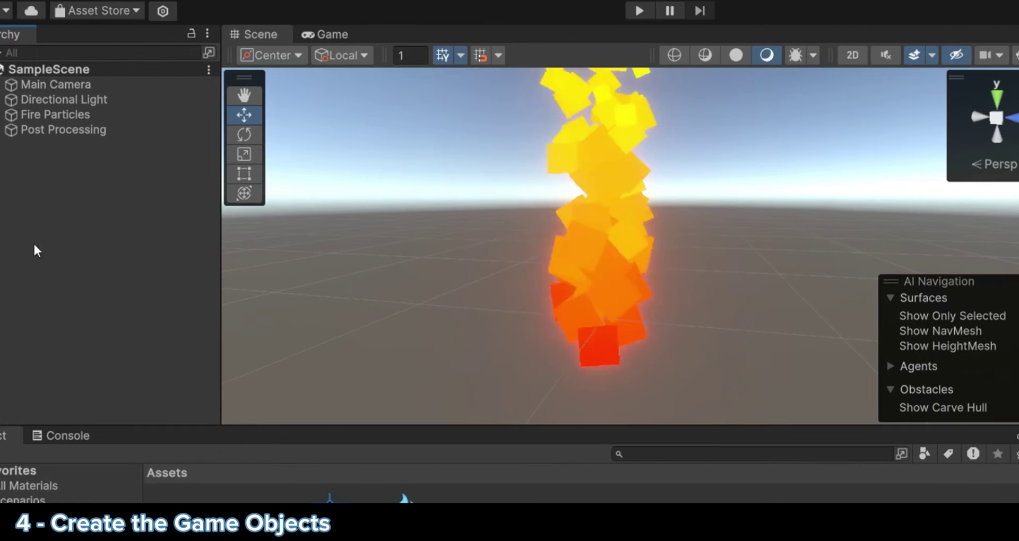
Add a Plane to the scene as ground beneath the fire and frame it in the view
{"action": "right_click", "coordinate": [93, 160]}
{"action": "mouse_move", "coordinate": [153, 478]}
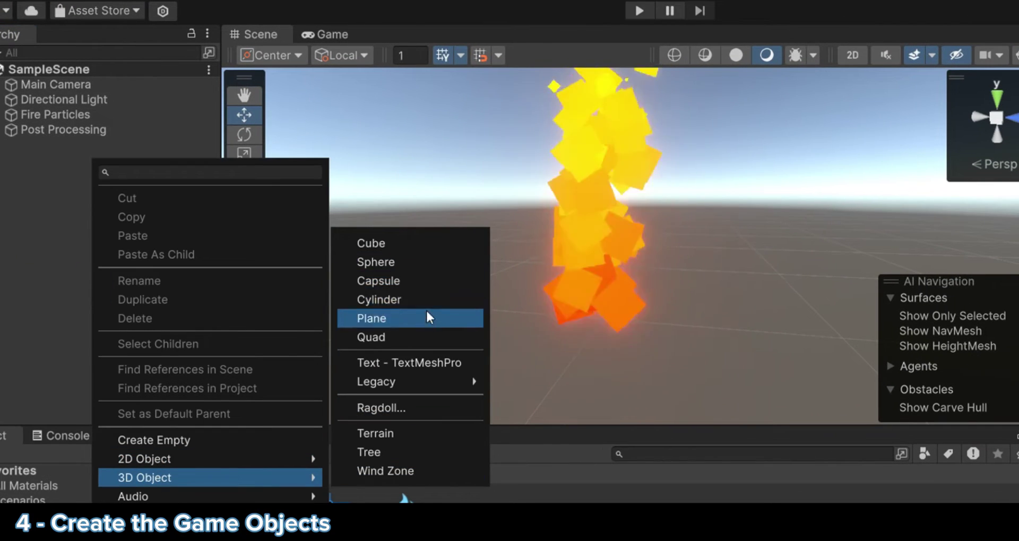
{"action": "left_click", "coordinate": [414, 319]}
{"action": "right_click_drag", "start_coordinate": [437, 137], "coordinate": [376, 218]}
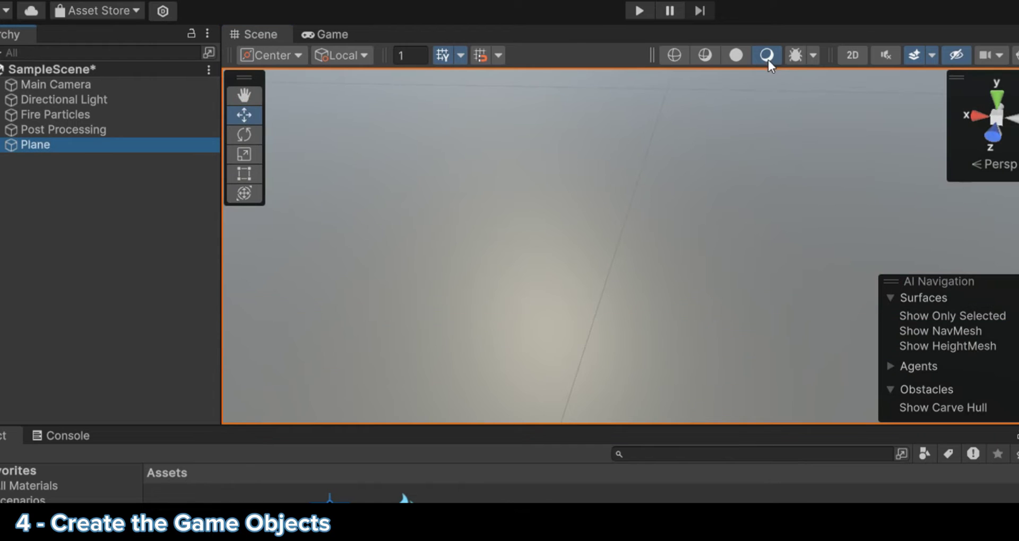
{"action": "double_click", "coordinate": [54, 151]}
{"action": "key", "text": "w"}
{"action": "right_click_drag", "start_coordinate": [711, 209], "coordinate": [726, 187]}
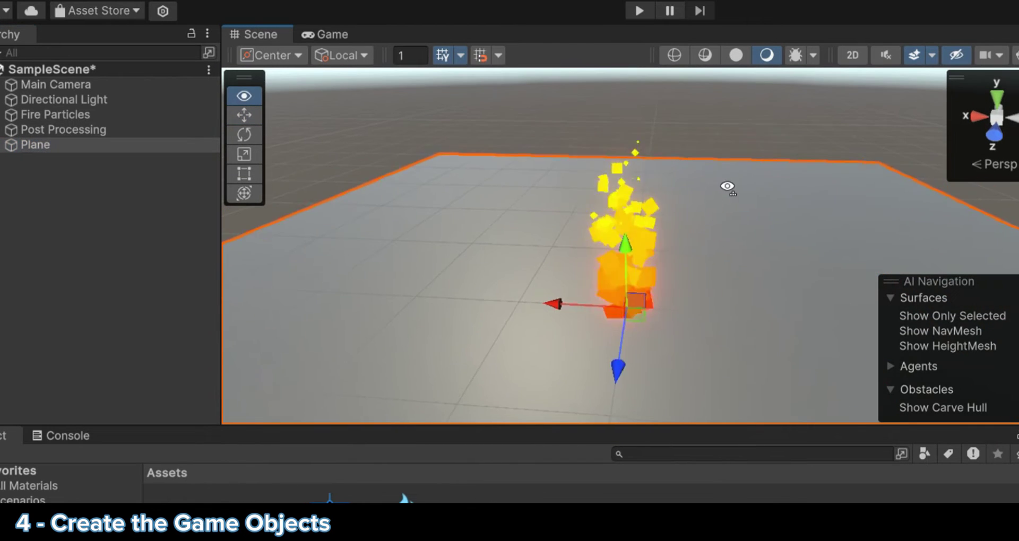
Add a Cube to the scene, scale it down and place it on the plane beside the fire's base
{"action": "left_click", "coordinate": [65, 120]}
{"action": "left_click", "coordinate": [67, 158]}
{"action": "right_click", "coordinate": [68, 158]}
{"action": "mouse_move", "coordinate": [148, 478]}
{"action": "left_click", "coordinate": [399, 245]}
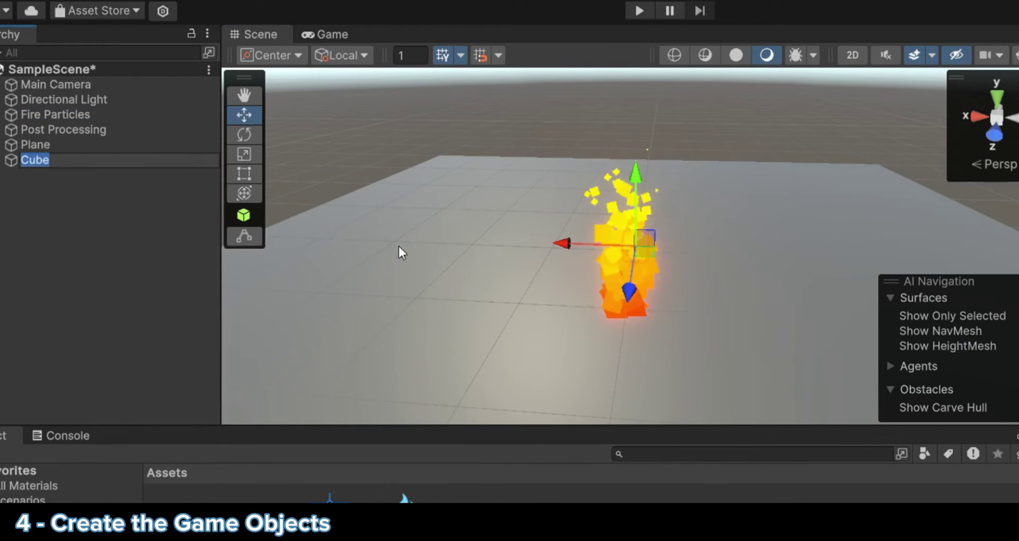
{"action": "left_click_drag", "start_coordinate": [631, 243], "coordinate": [578, 281]}
{"action": "key", "text": "r"}
{"action": "key", "text": "w"}
Duplicate the small cube up to Cube (9) and arrange the copies in a ring around the fire
{"action": "key", "text": "ctrl+d"}
{"action": "key", "text": "ctrl+d"}
{"action": "key", "text": "ctrl+d"}
{"action": "key", "text": "ctrl+d"}
{"action": "key", "text": "ctrl+d"}
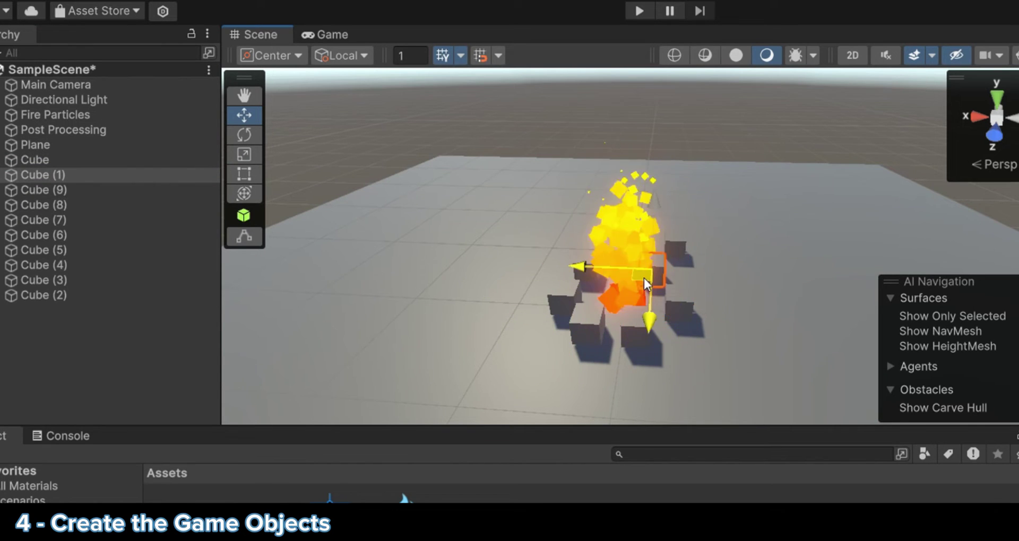
Delete the Directional Light from the scene
{"action": "right_click_drag", "start_coordinate": [644, 278], "coordinate": [737, 139]}
{"action": "left_click", "coordinate": [869, 341]}
{"action": "left_click", "coordinate": [89, 101]}
{"action": "key", "text": "Delete"}
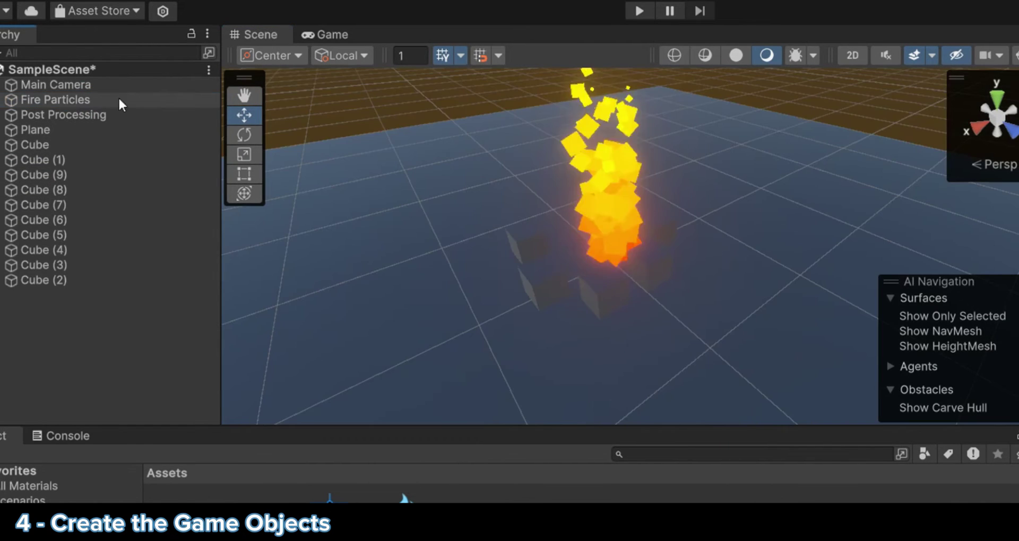
Create an empty game object named Fire in the scene
{"action": "right_click", "coordinate": [32, 159]}
{"action": "mouse_move", "coordinate": [117, 459]}
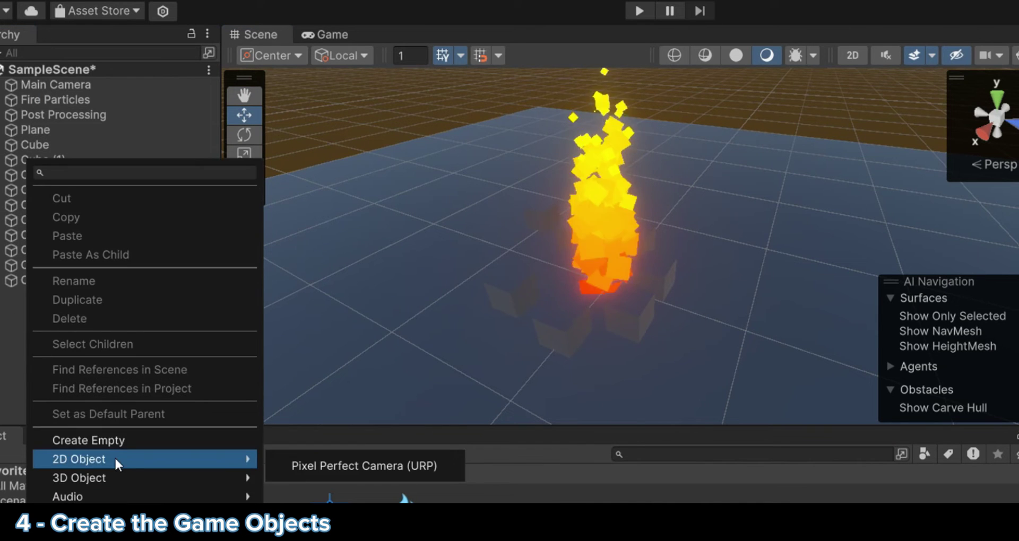
{"action": "left_click", "coordinate": [106, 441]}
{"action": "type", "text": "Fire"}
{"action": "key", "text": "Return"}
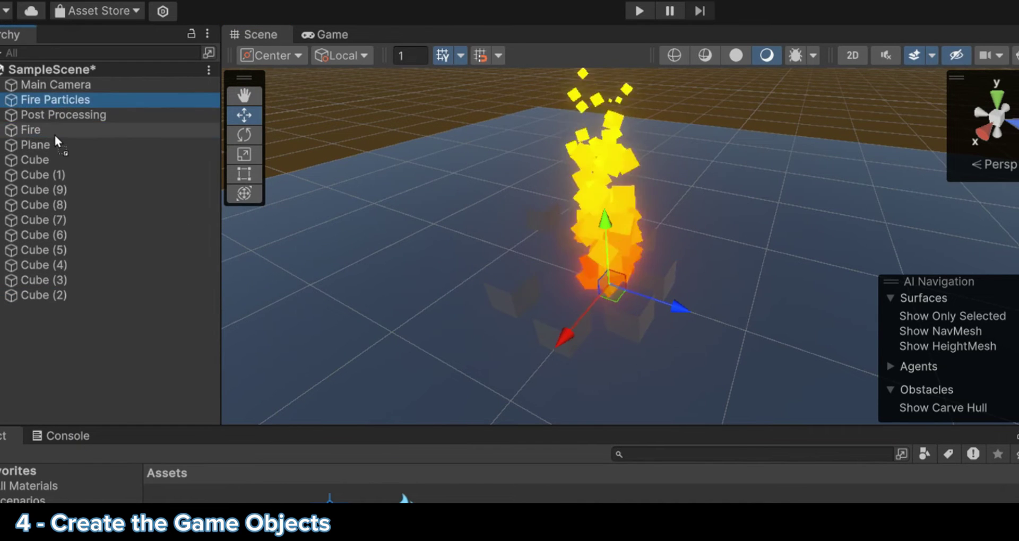
Make Fire Particles a child of Fire and create another empty child named Light under Fire
{"action": "right_click", "coordinate": [53, 114]}
{"action": "left_click", "coordinate": [133, 416]}
{"action": "type", "text": "Light"}
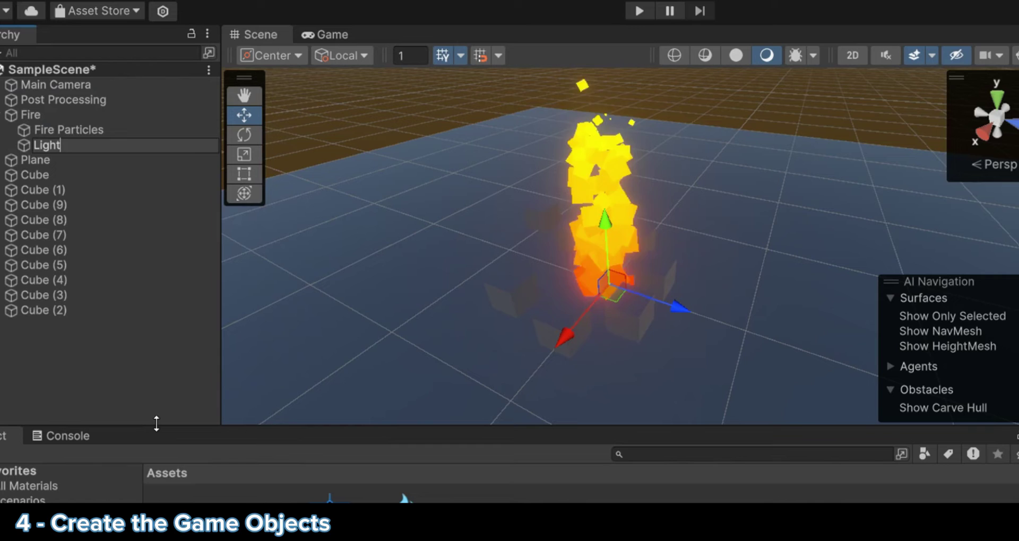
{"action": "key", "text": "Return"}
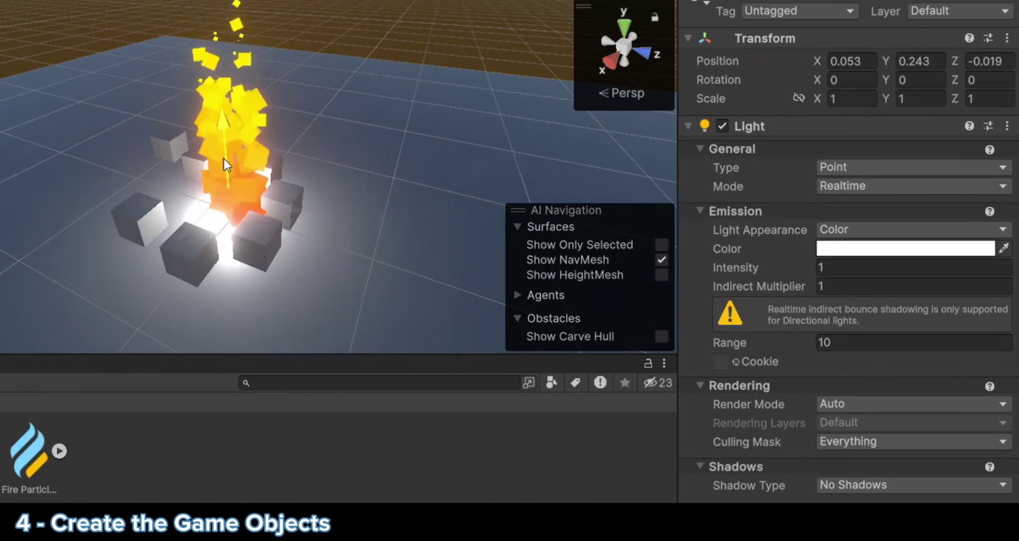
Raise the point light inside the fire to about Y 0.52 and give it a salmon-pink colour with hard shadows
{"action": "left_click_drag", "start_coordinate": [224, 158], "coordinate": [221, 123]}
{"action": "left_click", "coordinate": [905, 248]}
{"action": "left_click", "coordinate": [987, 251]}
{"action": "left_click_drag", "start_coordinate": [879, 242], "coordinate": [893, 238]}
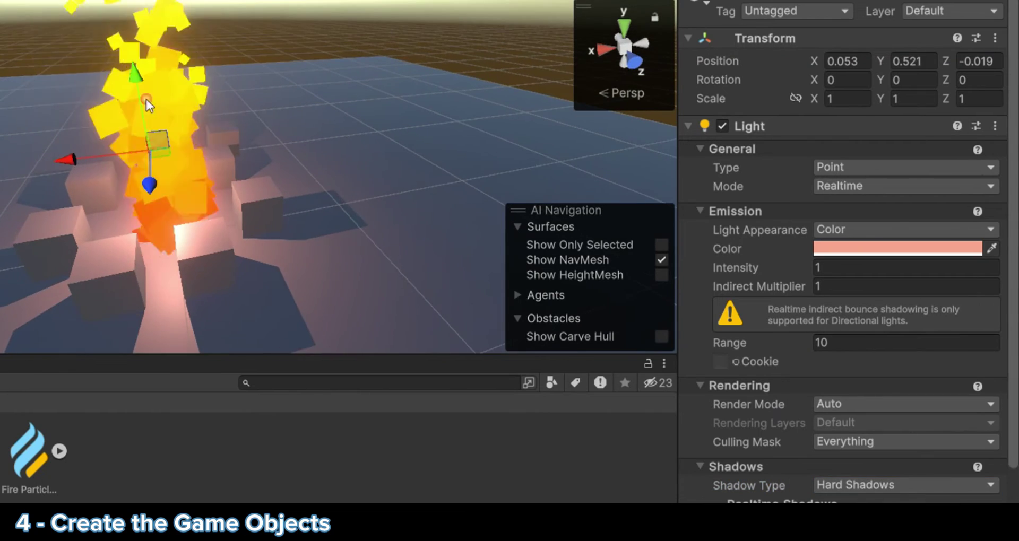
{"action": "left_click_drag", "start_coordinate": [145, 100], "coordinate": [375, 171], "text": "alt"}
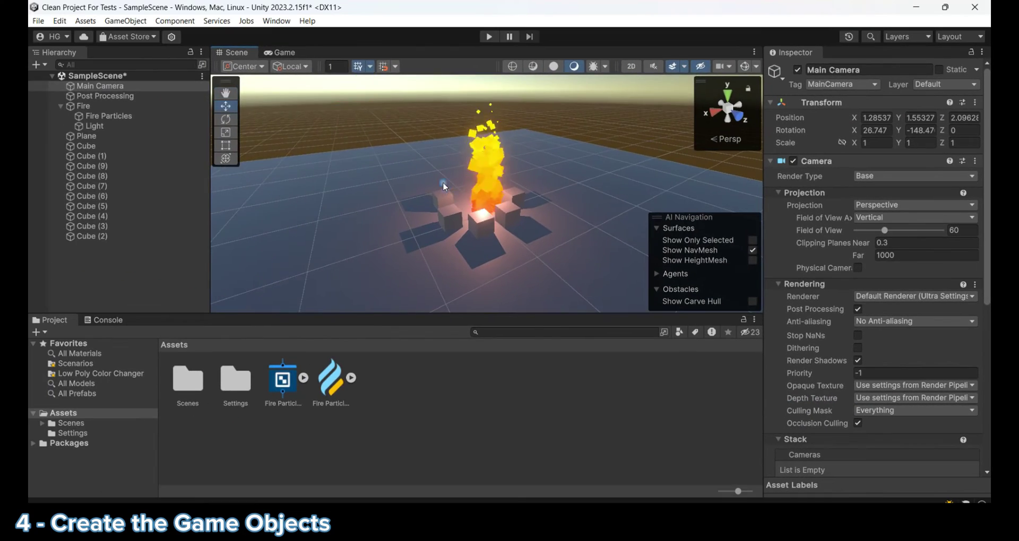
Show the campfire in the Game view and create a C# script named FireLight in the Assets folder
{"action": "left_click", "coordinate": [282, 52]}
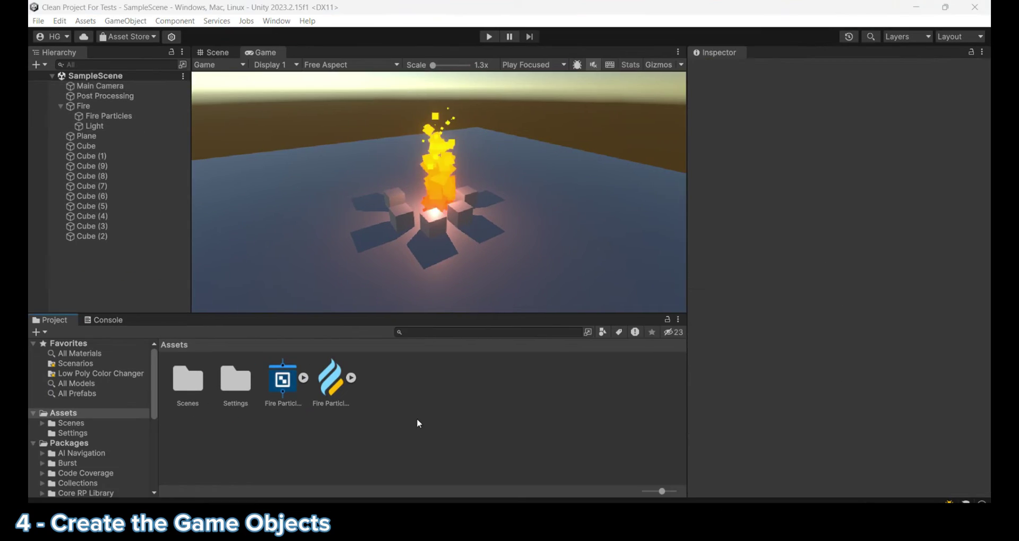
{"action": "right_click", "coordinate": [413, 398]}
{"action": "mouse_move", "coordinate": [483, 177]}
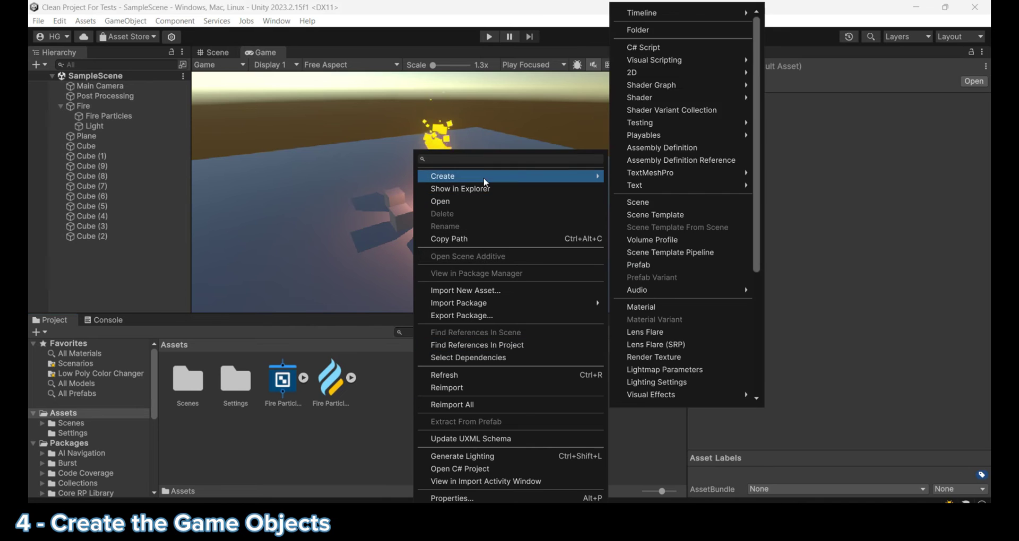
{"action": "left_click", "coordinate": [646, 48]}
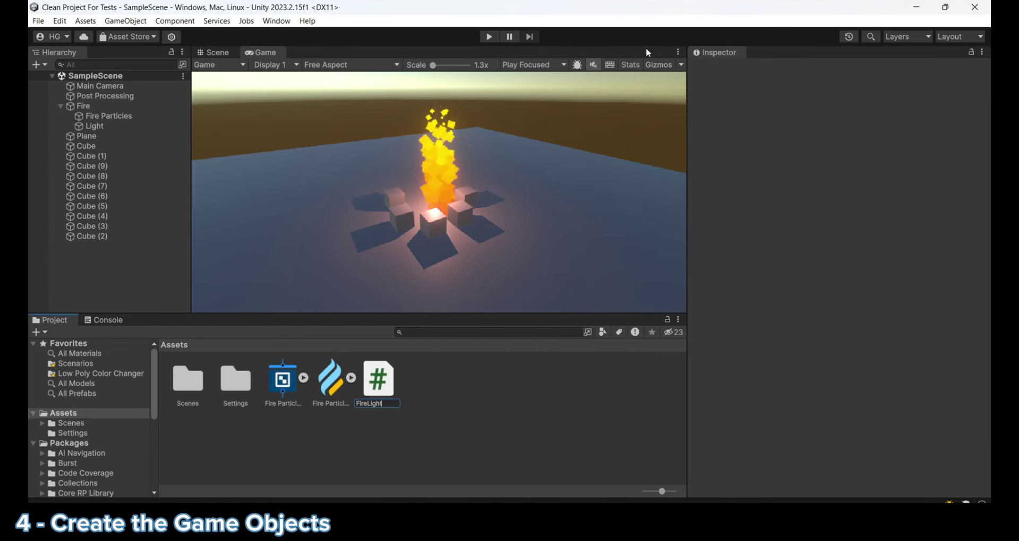
{"action": "key", "text": "Return"}
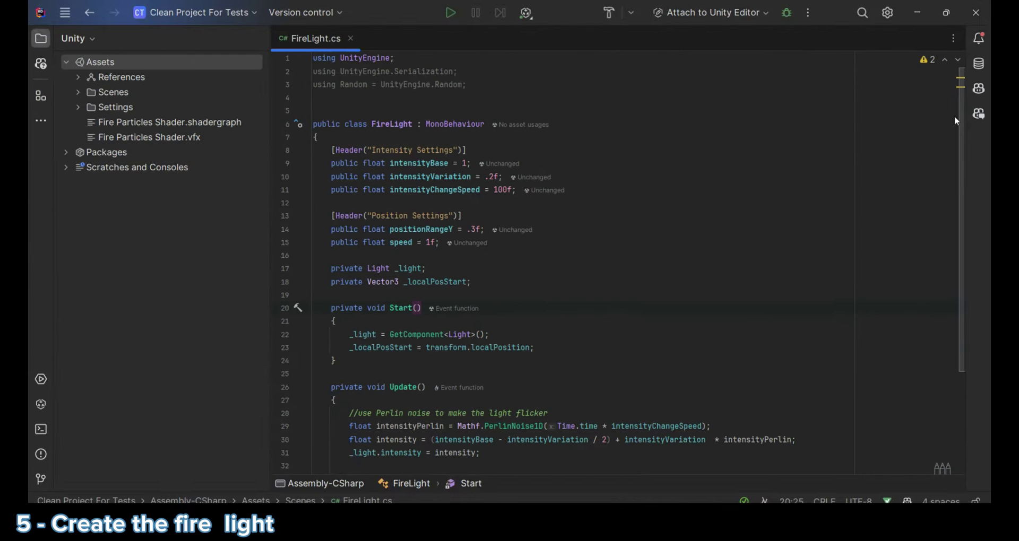
Review the FireLight script's flicker and movement code, and the Shadows and Scripting sections of the Medium article
{"action": "left_click_drag", "start_coordinate": [961, 119], "coordinate": [962, 166]}
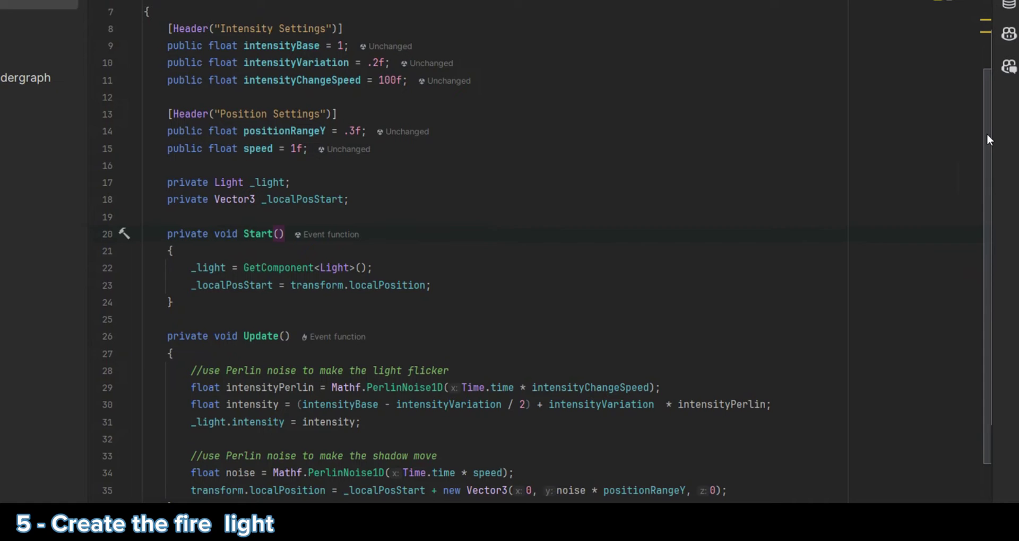
{"action": "left_click_drag", "start_coordinate": [987, 136], "coordinate": [987, 133]}
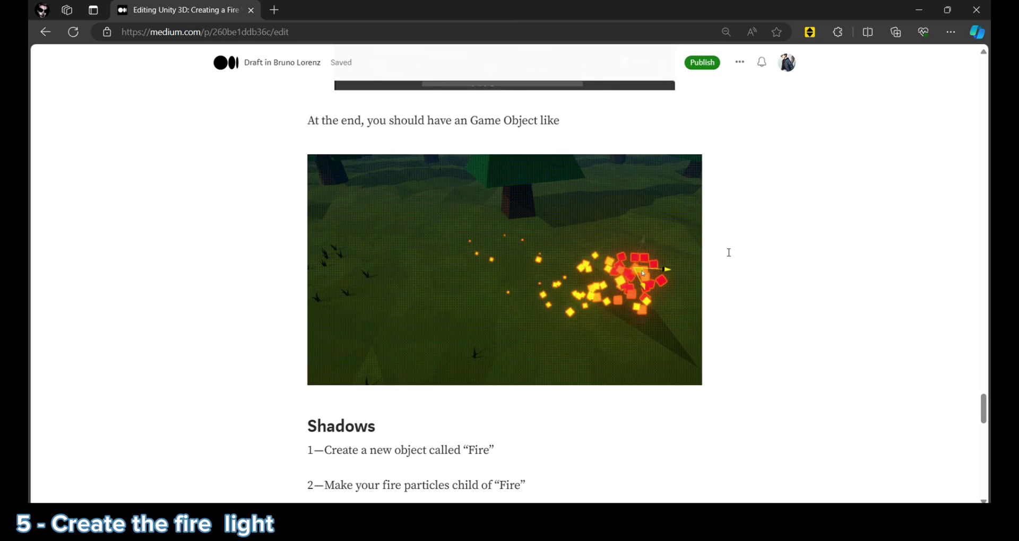
{"action": "scroll", "coordinate": [728, 254], "scroll_direction": "down", "scroll_amount": 15}
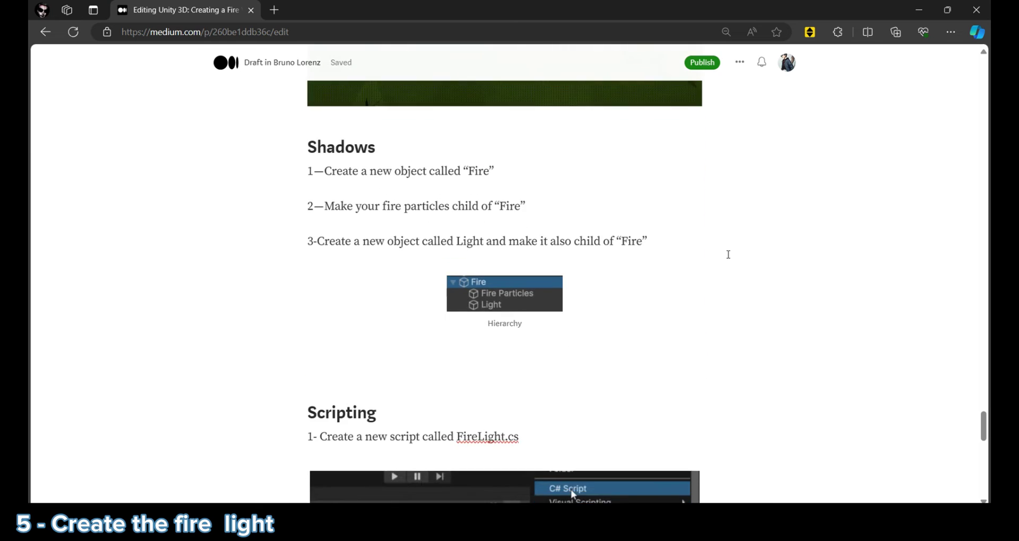
{"action": "scroll", "coordinate": [728, 256], "scroll_direction": "down", "scroll_amount": 8}
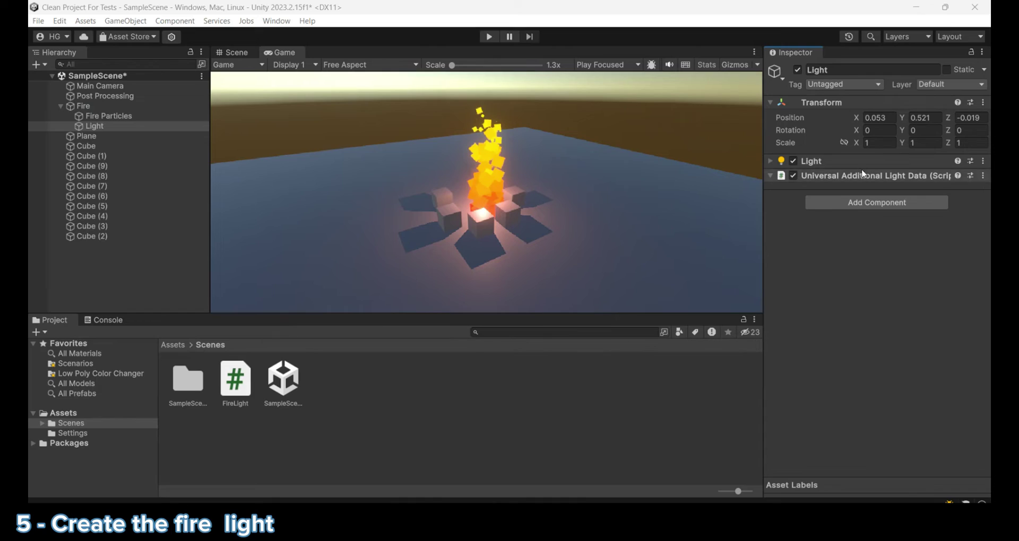
Add the Fire Light script as a component to the Light object
{"action": "left_click", "coordinate": [855, 202]}
{"action": "type", "text": "firel"}
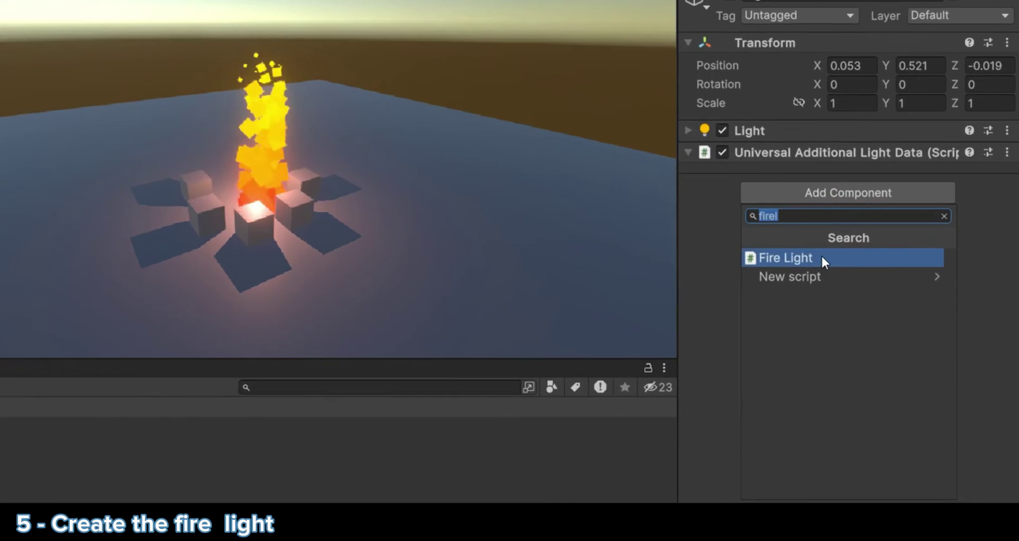
{"action": "left_click", "coordinate": [828, 245]}
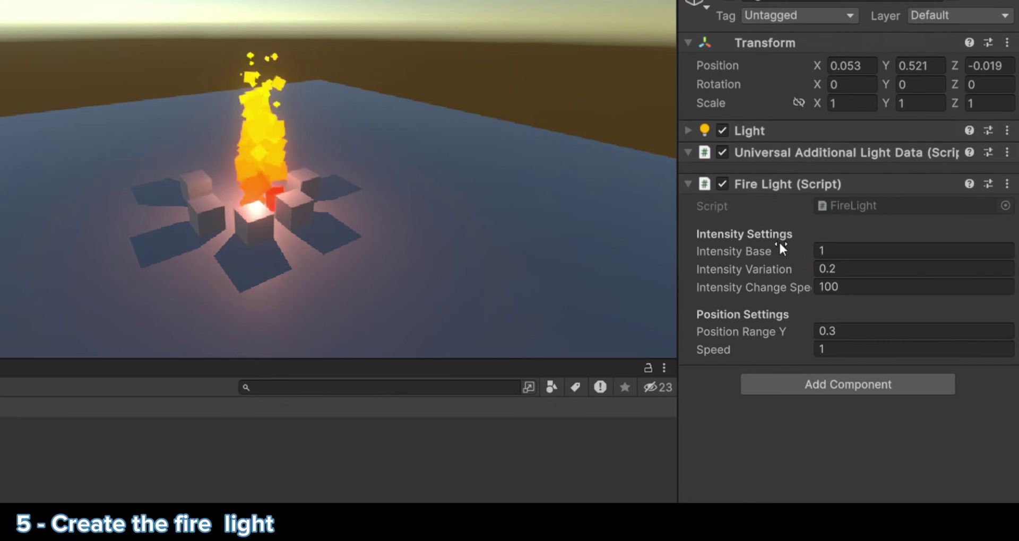
Run the scene in play mode and set the Fire Light's Position Range Y to 0.15 and Speed to 6
{"action": "left_click", "coordinate": [489, 36]}
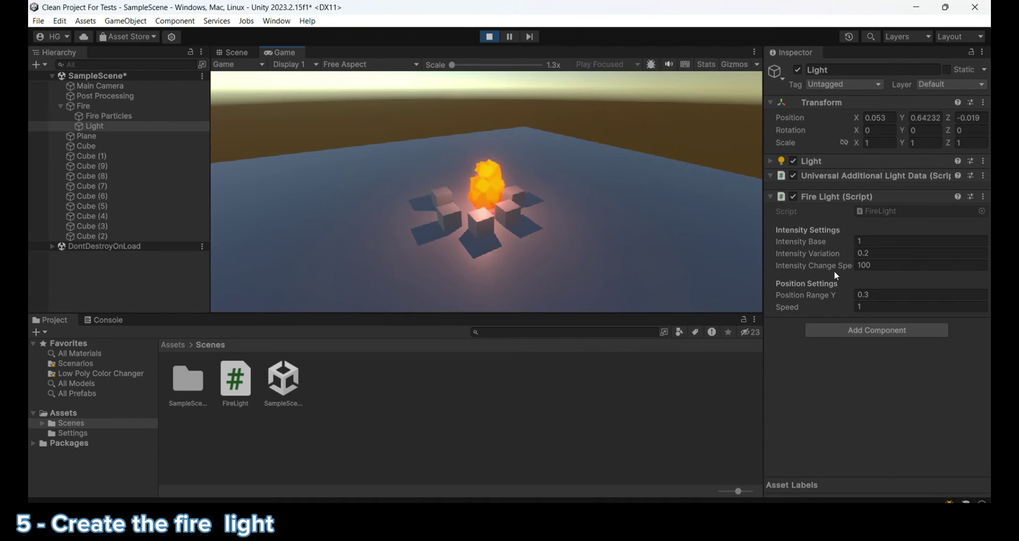
{"action": "left_click", "coordinate": [887, 295]}
{"action": "type", "text": "0.15"}
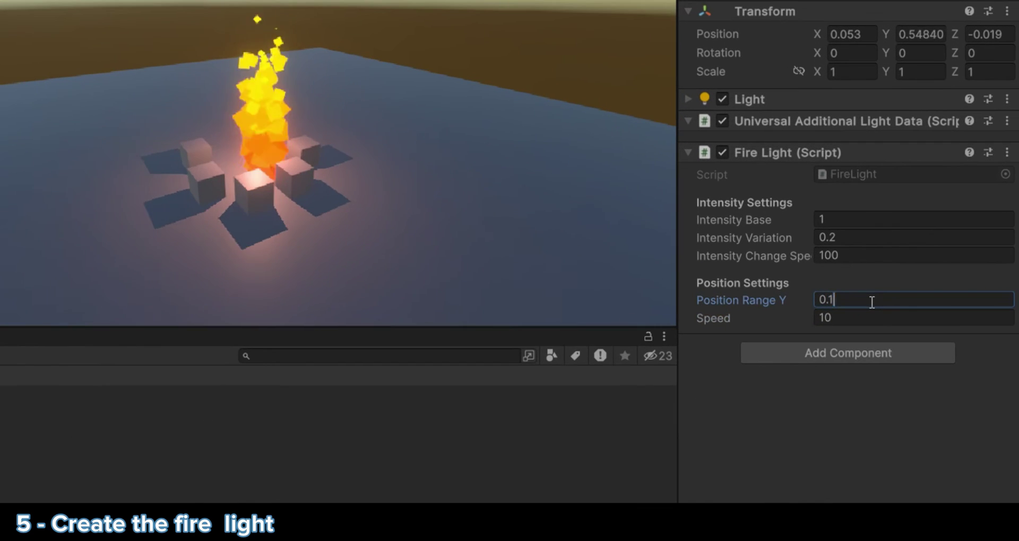
{"action": "left_click", "coordinate": [888, 307]}
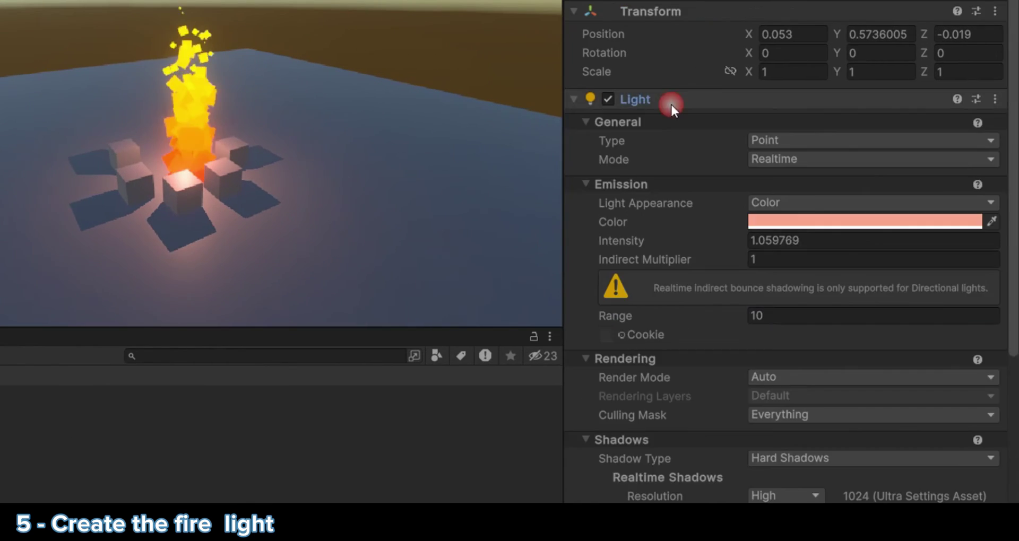
Set the Fire Light's Intensity Change Speed to 10 and switch to the Scene view
{"action": "scroll", "coordinate": [743, 265], "scroll_direction": "down", "scroll_amount": 10}
{"action": "left_click", "coordinate": [799, 452]}
{"action": "type", "text": "10"}
{"action": "right_click", "coordinate": [3, 2]}
{"action": "left_click", "coordinate": [3, 3]}
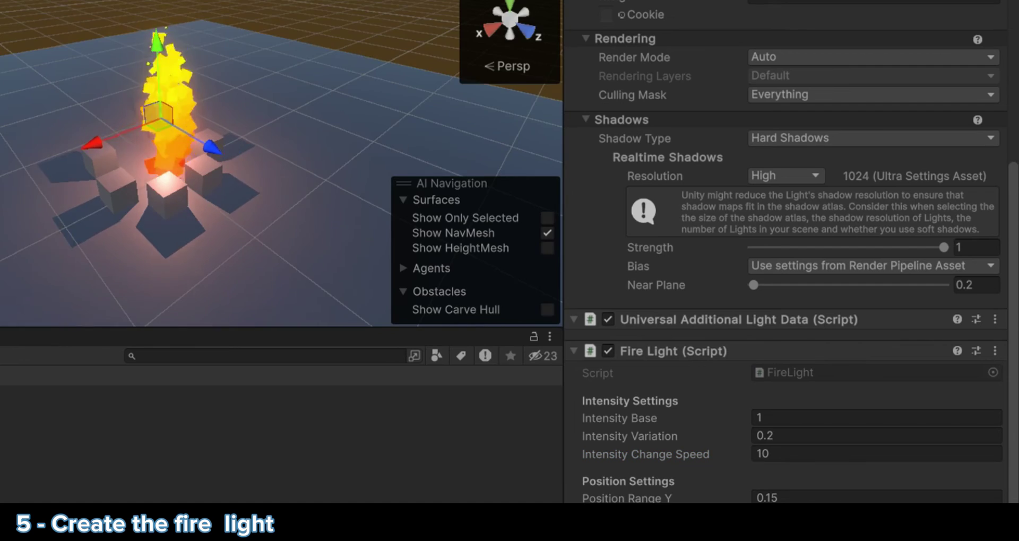
Set the Fire Light's Position Range Y to 0.05 and check the flickering light and shadows in the running scene
{"action": "left_click", "coordinate": [164, 85]}
{"action": "left_click", "coordinate": [164, 31]}
{"action": "right_click_drag", "start_coordinate": [165, 53], "coordinate": [165, 69]}
{"action": "left_click", "coordinate": [169, 77]}
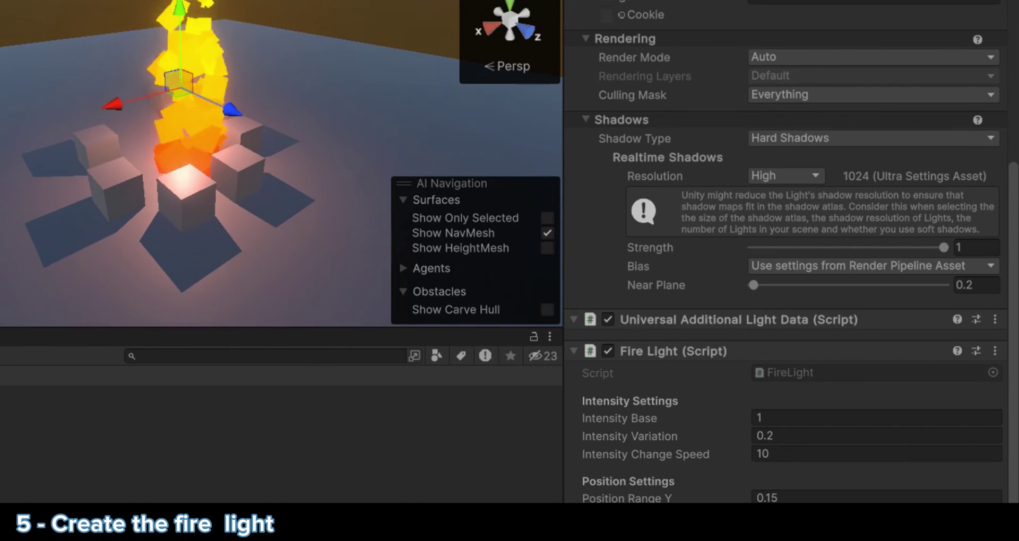
{"action": "left_click", "coordinate": [798, 498]}
{"action": "key", "text": "BackSpace"}
{"action": "key", "text": "BackSpace"}
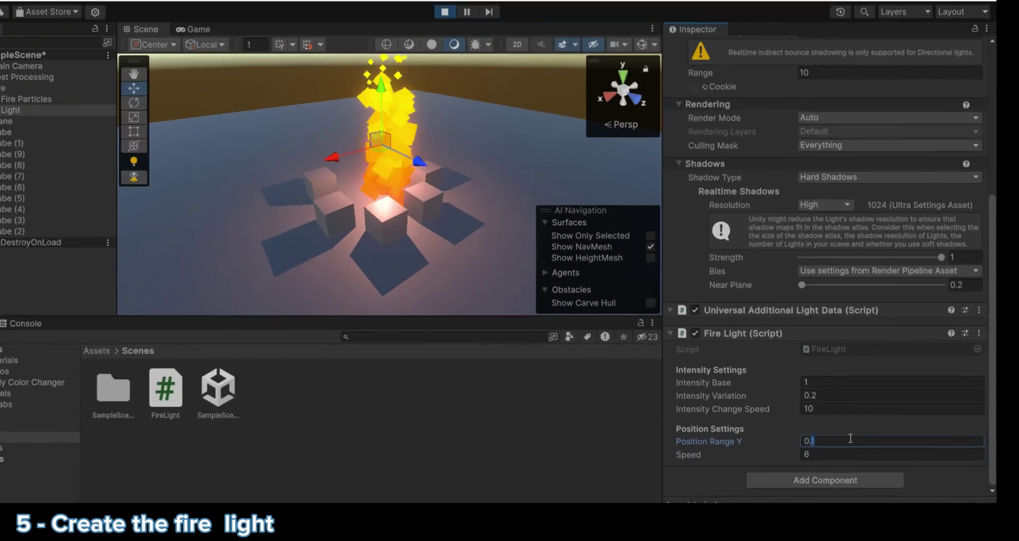
{"action": "type", "text": "05"}
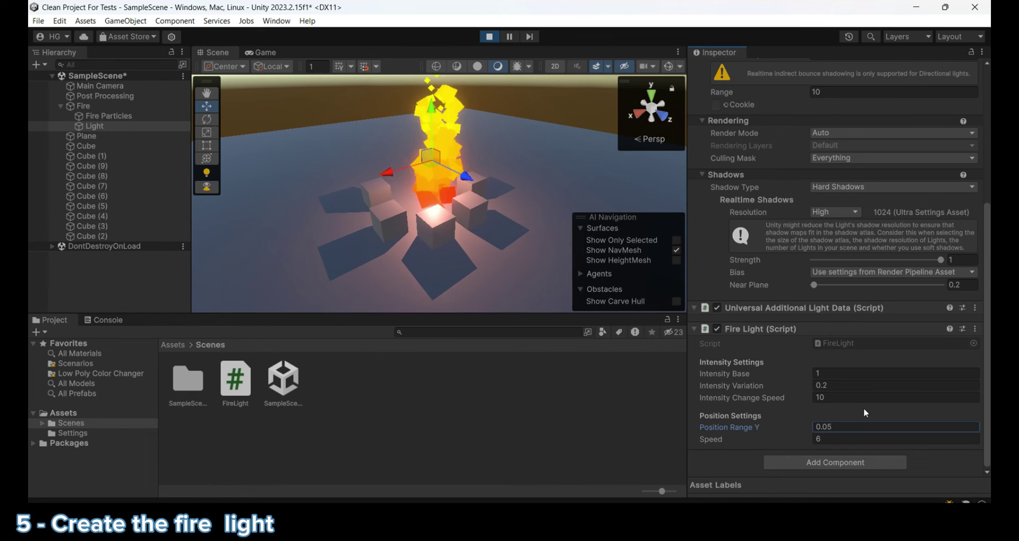
{"action": "right_click_drag", "start_coordinate": [490, 143], "coordinate": [509, 114]}
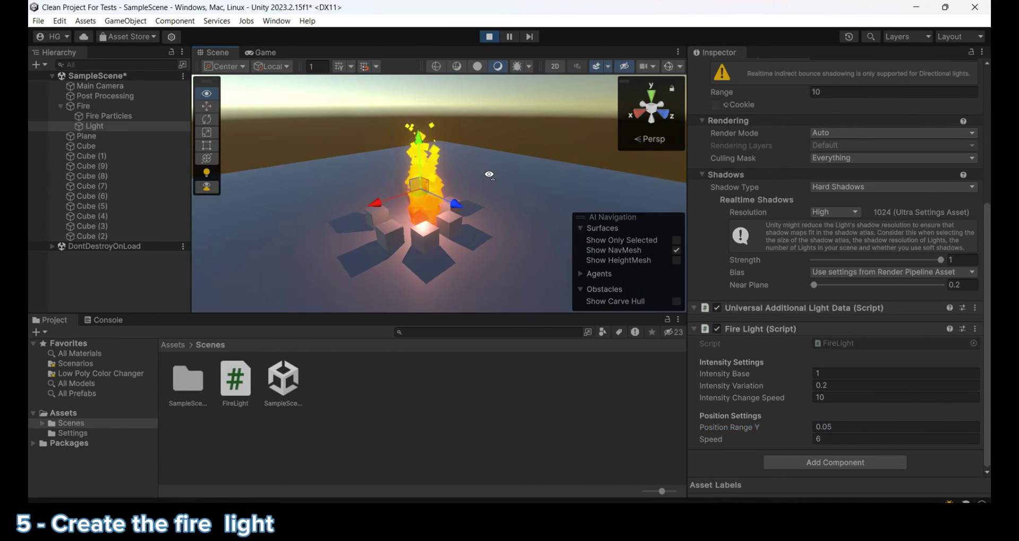
{"action": "left_click", "coordinate": [508, 113]}
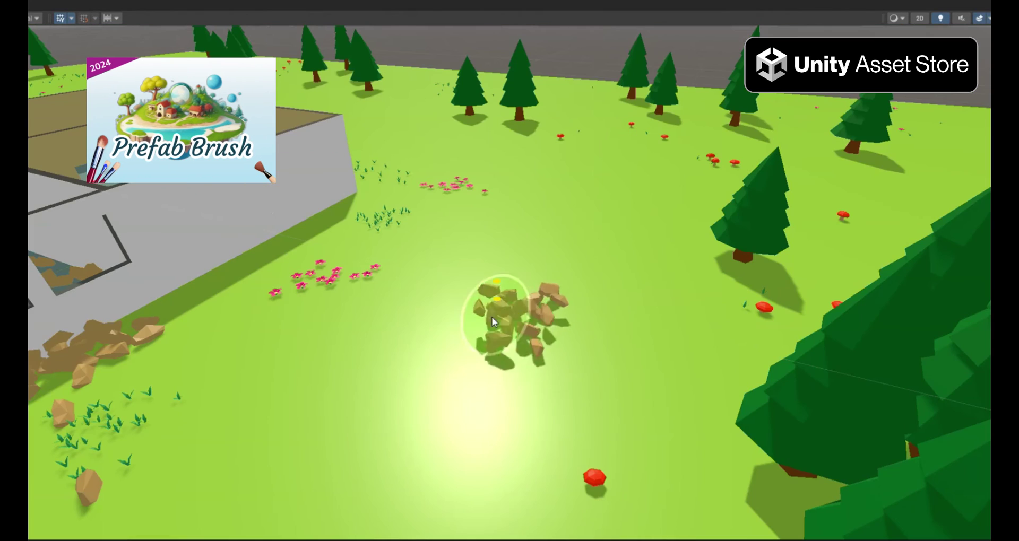
{"action": "mouse_move", "coordinate": [491, 317]}
{"action": "left_mouse_down"}
{"action": "mouse_move", "coordinate": [458, 339]}
{"action": "mouse_move", "coordinate": [525, 394]}
{"action": "left_mouse_up"}
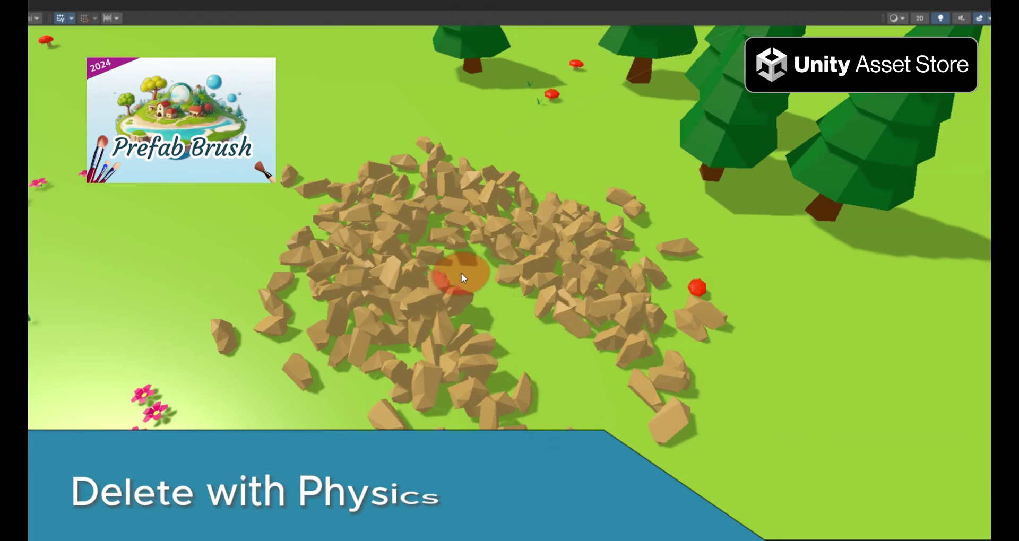
{"action": "left_click_drag", "start_coordinate": [455, 273], "coordinate": [376, 194]}
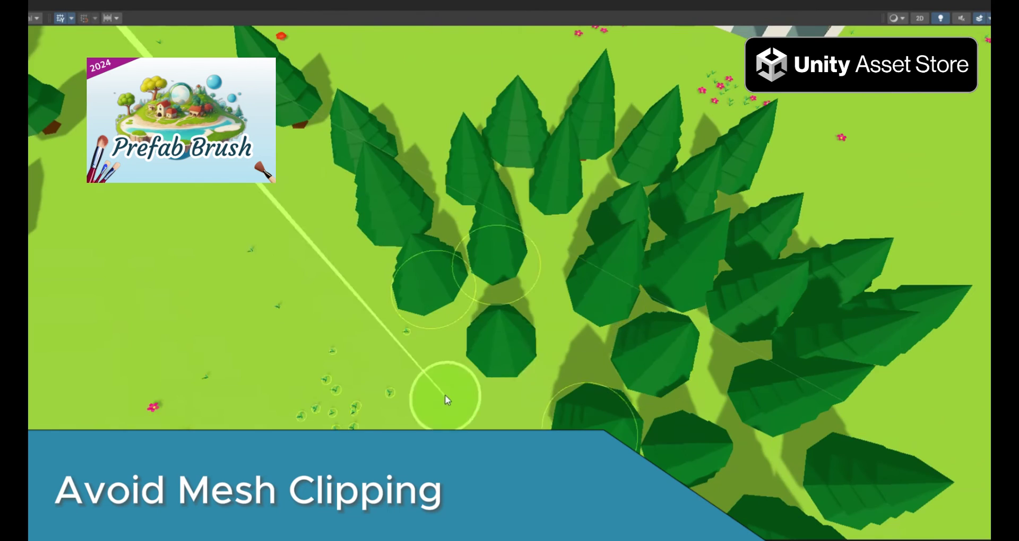
Paint prefabs onto the green low-poly terrain with the Prefab Brush
{"action": "left_click_drag", "start_coordinate": [445, 400], "coordinate": [281, 387]}
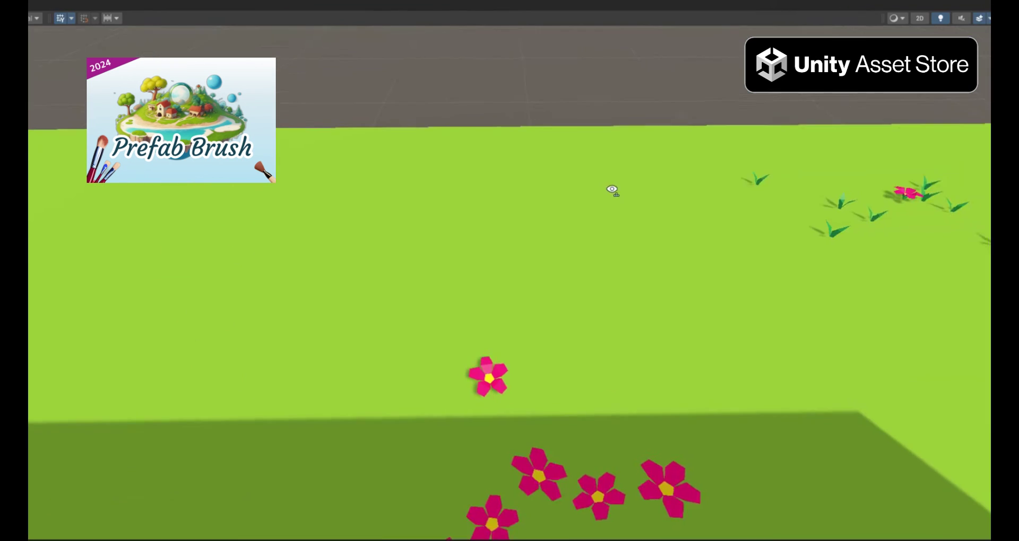
{"action": "left_click", "coordinate": [269, 240]}
{"action": "left_click", "coordinate": [339, 243]}
{"action": "left_click", "coordinate": [406, 245]}
{"action": "left_click", "coordinate": [485, 245]}
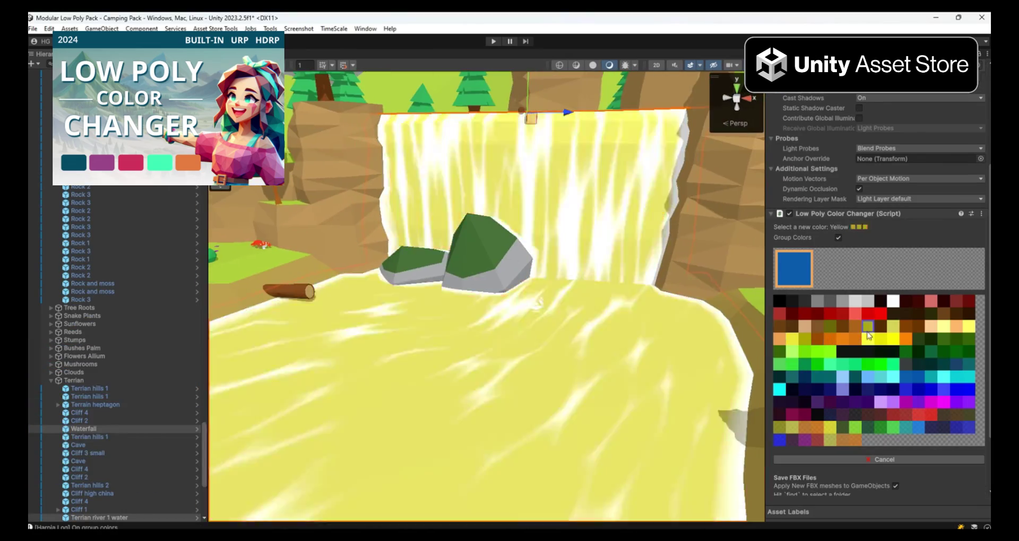
Choose a new palette colour for the waterfall and river water in the Low Poly Color Changer
{"action": "left_click", "coordinate": [945, 352]}
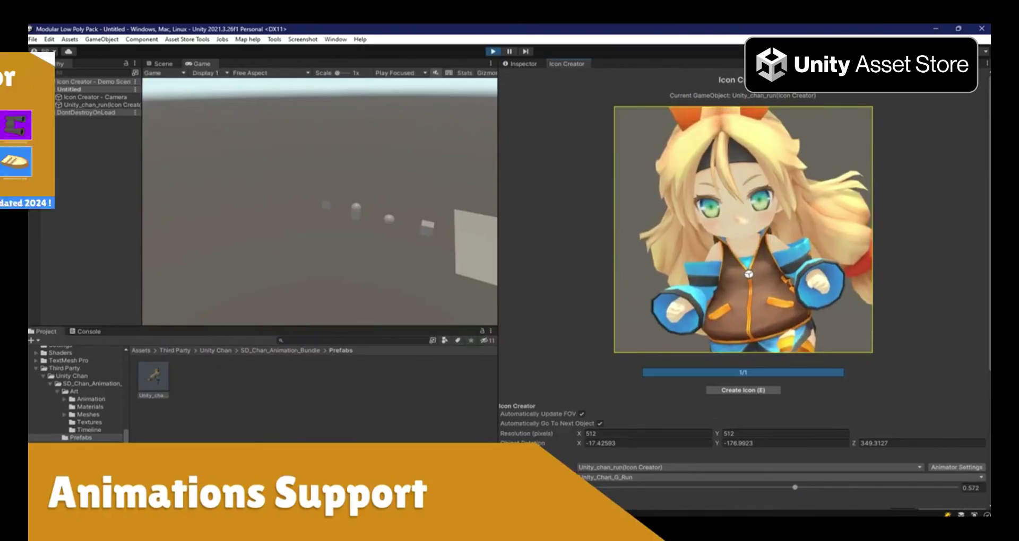
Preview the character in Icon Creator with Unity_Chan_G_Run at animation time 0.249, and with Unity_Chan_G_Jump at 0.51
{"action": "left_click", "coordinate": [673, 488]}
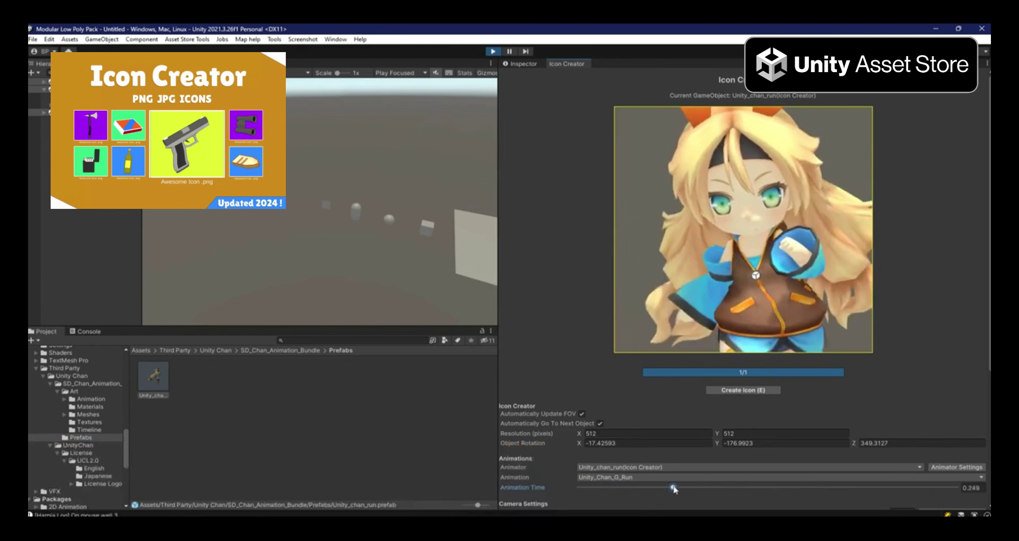
{"action": "left_click", "coordinate": [800, 477]}
{"action": "left_click", "coordinate": [630, 499]}
{"action": "left_click", "coordinate": [725, 487]}
{"action": "left_click", "coordinate": [772, 488]}
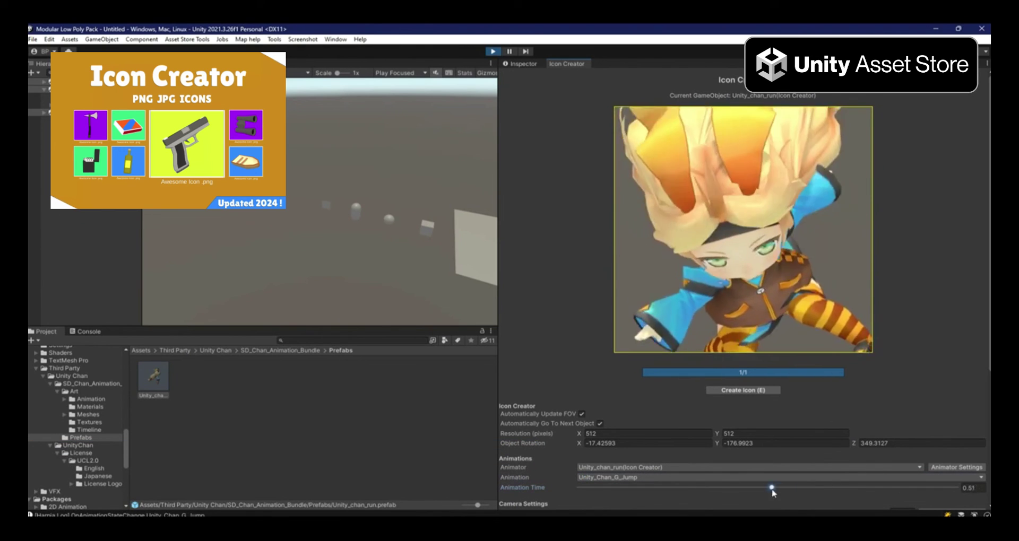
Switch the icon's animation to Unity_Chan_G_Idle_01 at animation time 0.834 and rotate the character in the preview
{"action": "left_click", "coordinate": [796, 477]}
{"action": "left_click", "coordinate": [638, 510]}
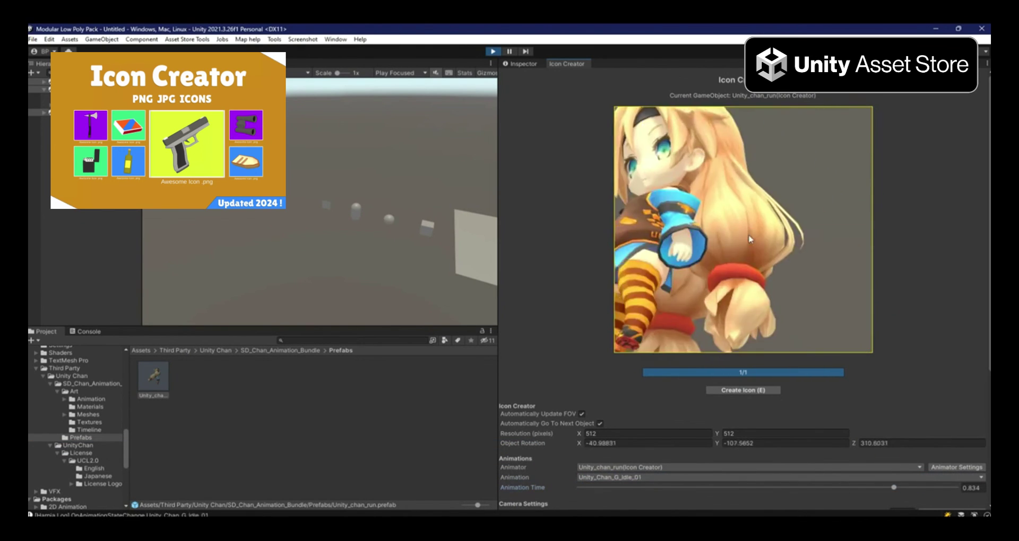
{"action": "left_click_drag", "start_coordinate": [750, 240], "coordinate": [779, 227]}
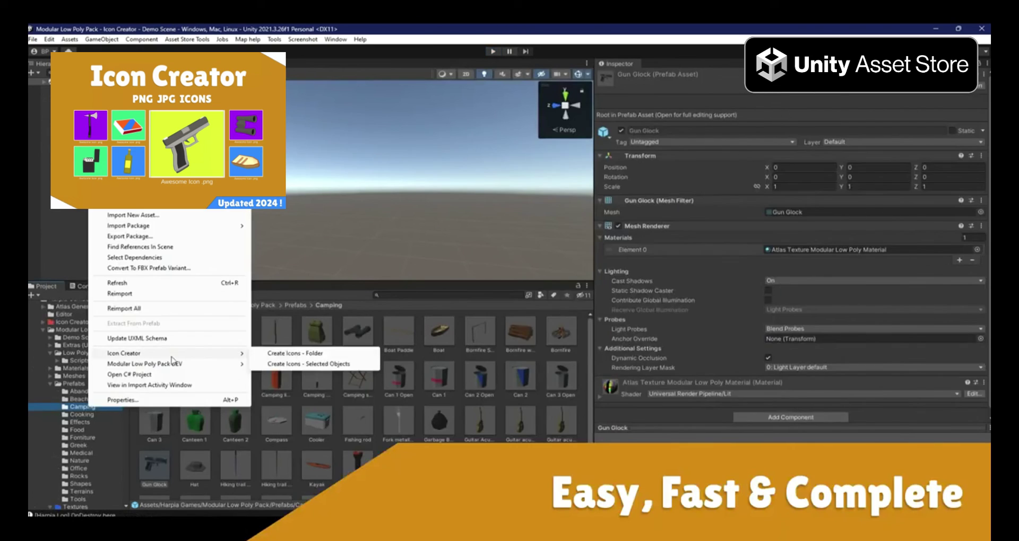